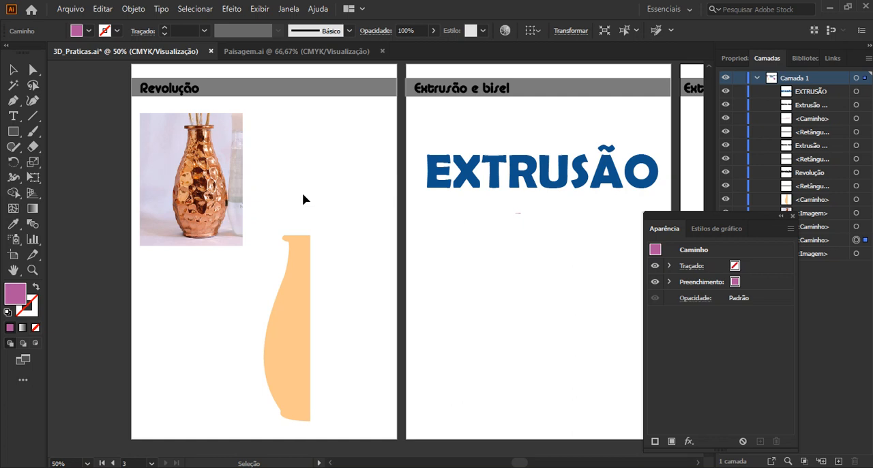
Examine the copper vase photo and the orange half-vase profile on the Revolução artboard.
left_click(307, 263)
left_click(330, 254)
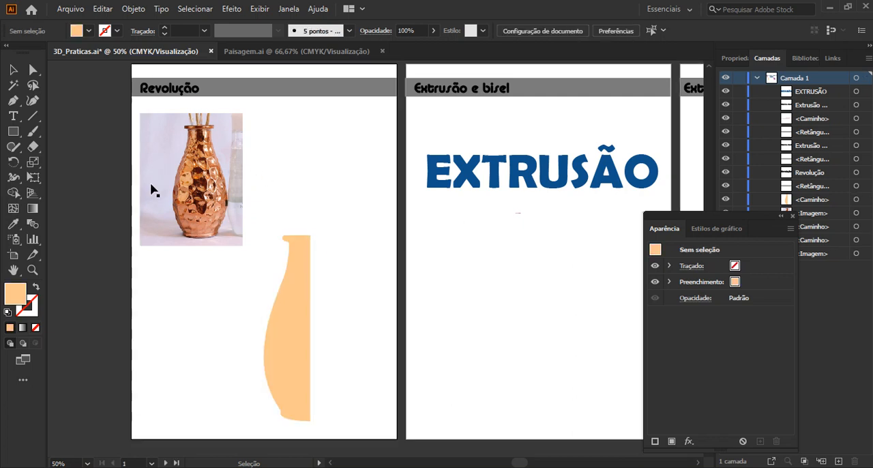
scroll(192, 165, "up", 4)
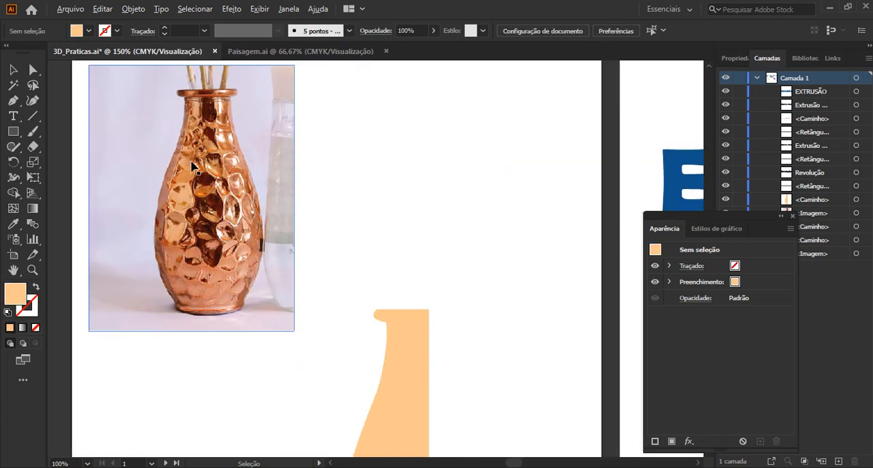
scroll(192, 166, "down", 2)
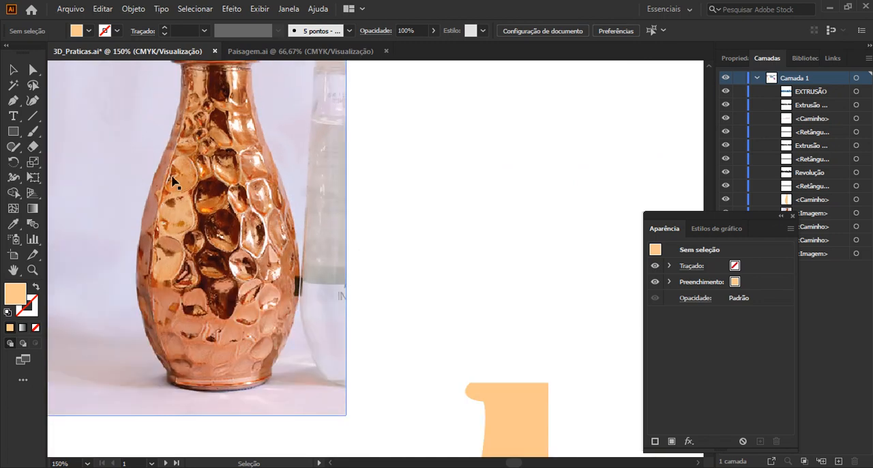
scroll(310, 233, "down", 1)
left_click_drag(431, 306, 412, 238)
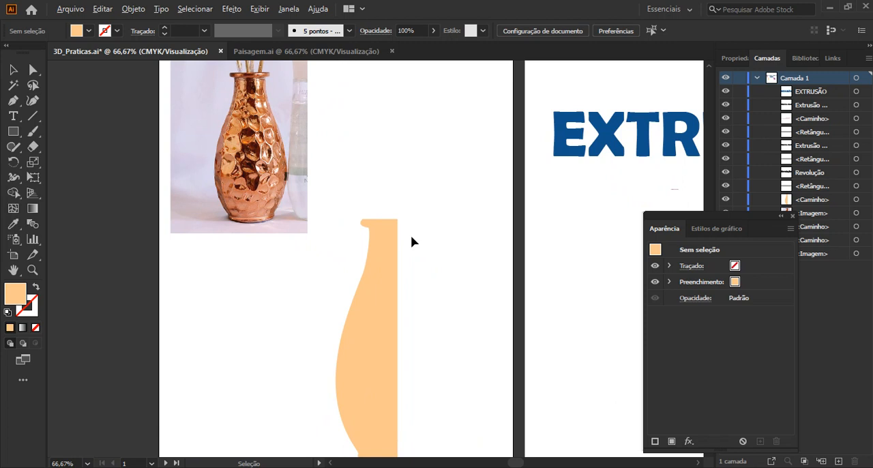
scroll(412, 241, "down", 1)
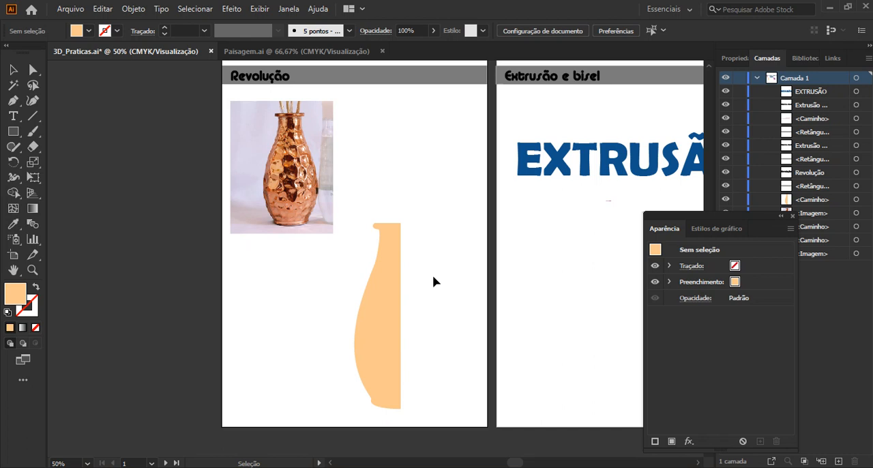
Try the 3D Giro effect on the orange half-vase profile with a custom rotation of -29°, -14° and 10°.
left_click(376, 282)
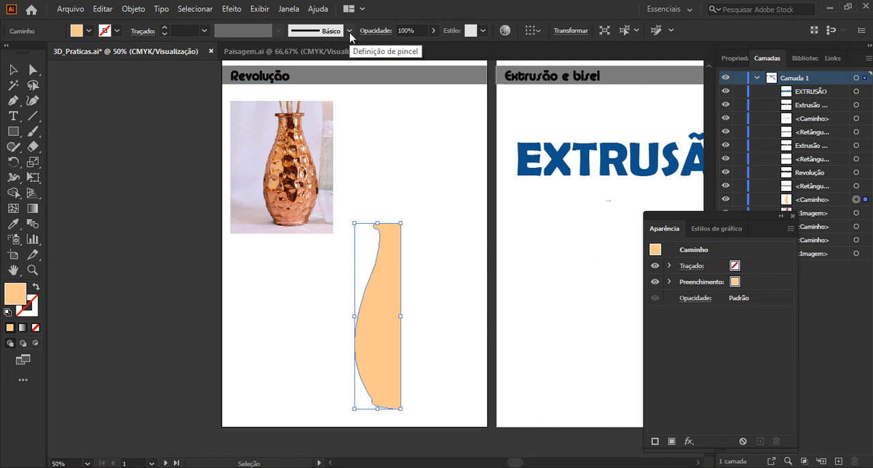
left_click(232, 9)
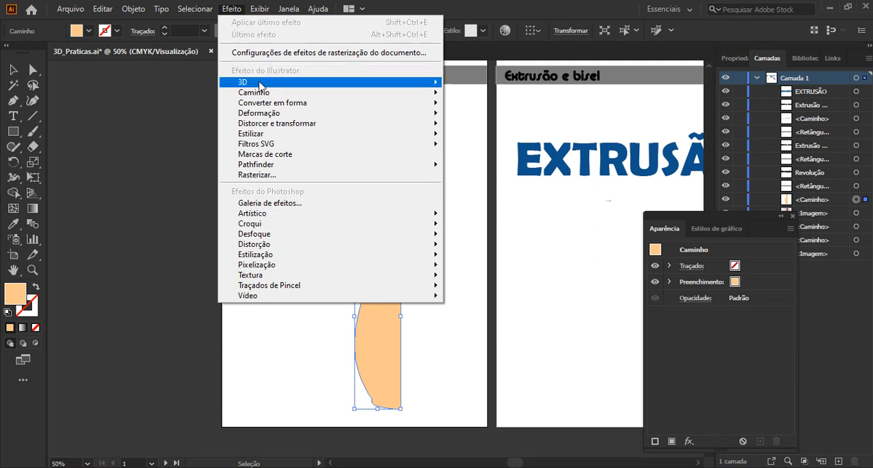
mouse_move(259, 84)
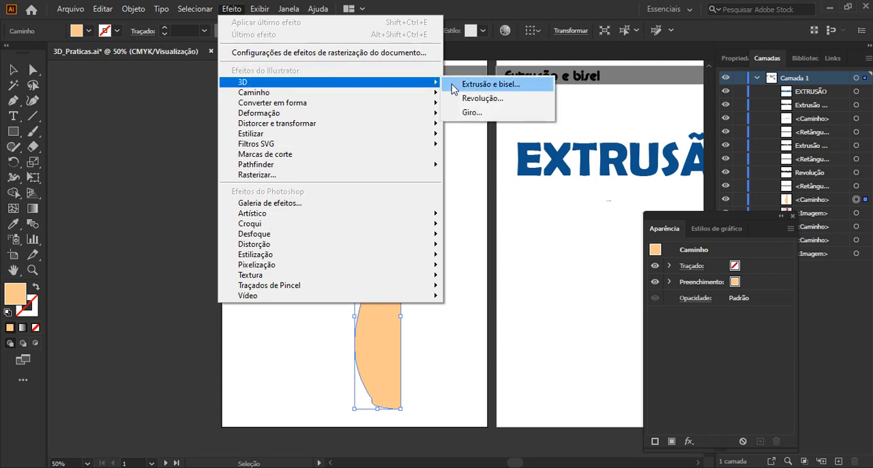
left_click(461, 118)
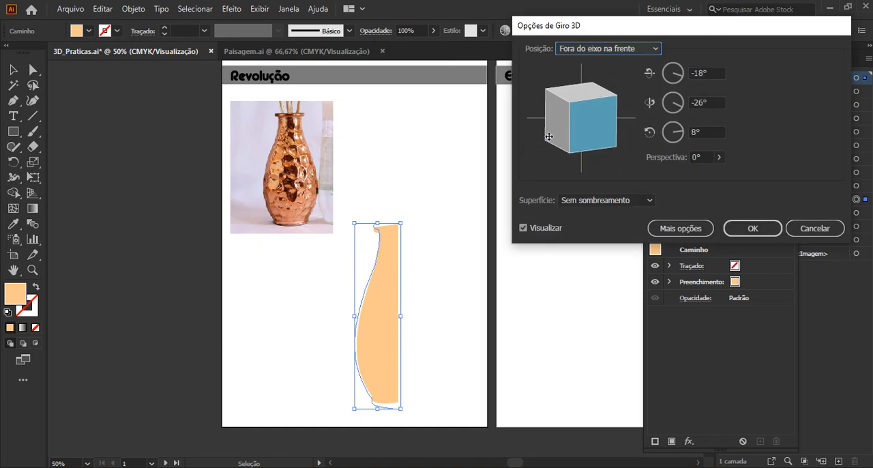
left_click_drag(561, 123, 579, 135)
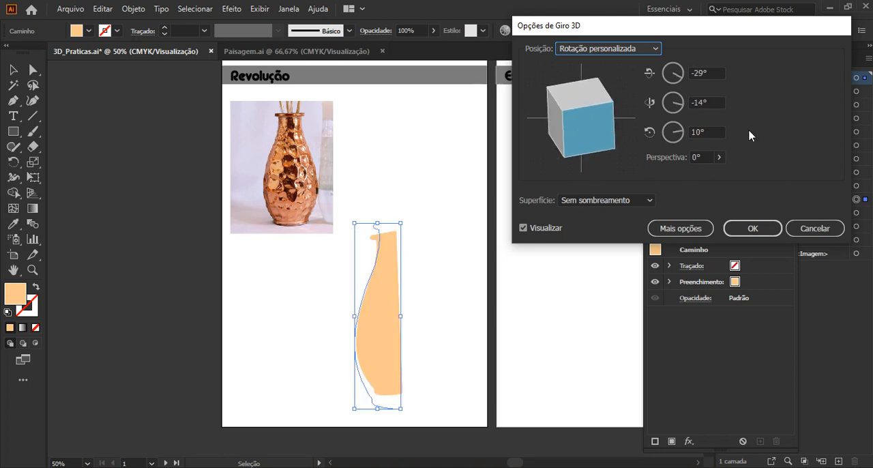
Preview the Giro positions Fora do eixo atrás, Fora do eixo acima, Isométrica acima, Frente and À esquerda, and cancel the effect.
left_click(603, 52)
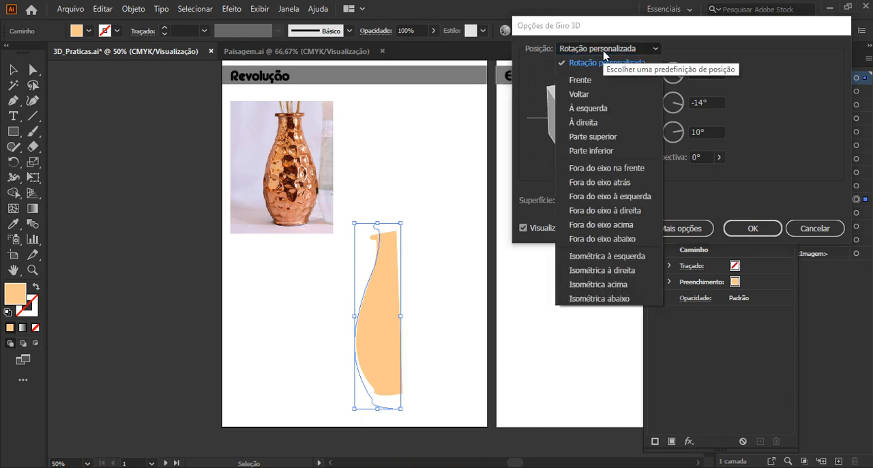
left_click(619, 180)
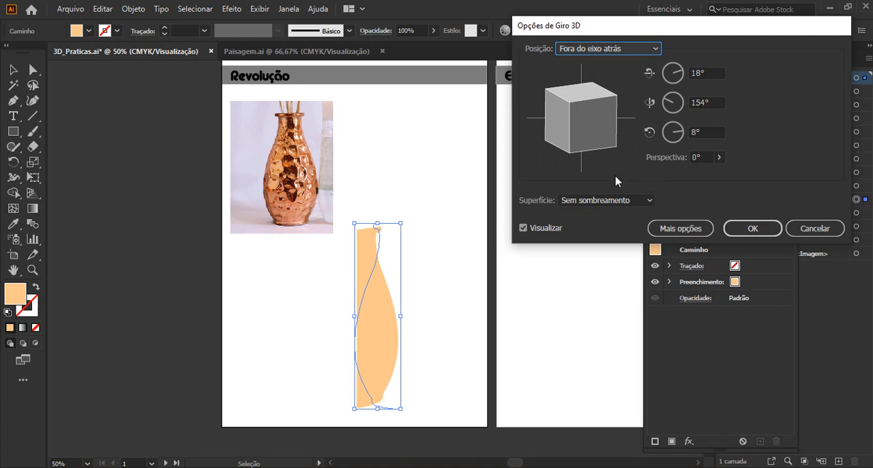
left_click(604, 49)
left_click(618, 225)
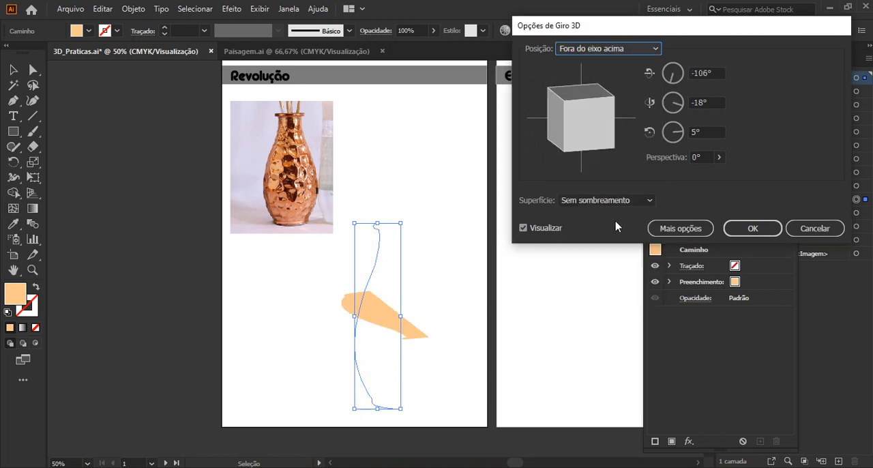
left_click(607, 49)
left_click(596, 282)
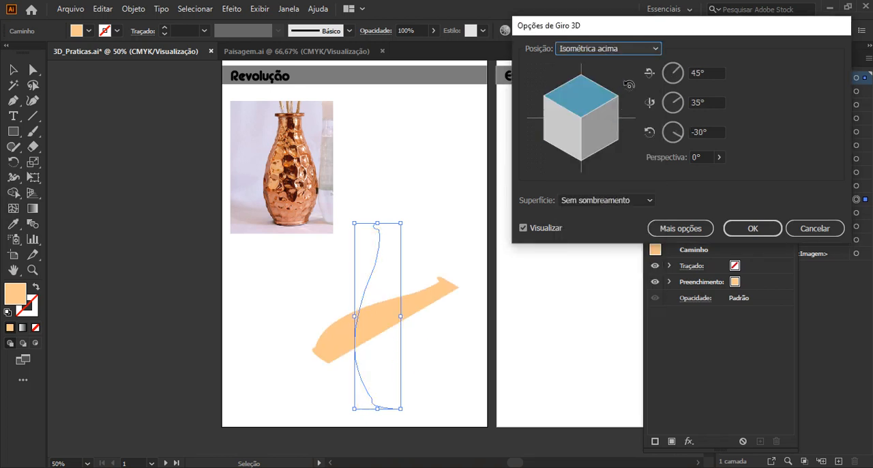
left_click(607, 48)
left_click(584, 78)
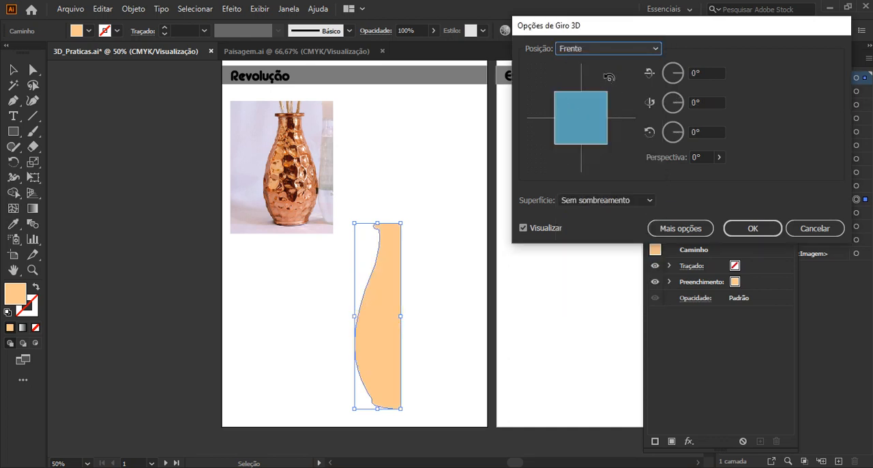
left_click(614, 48)
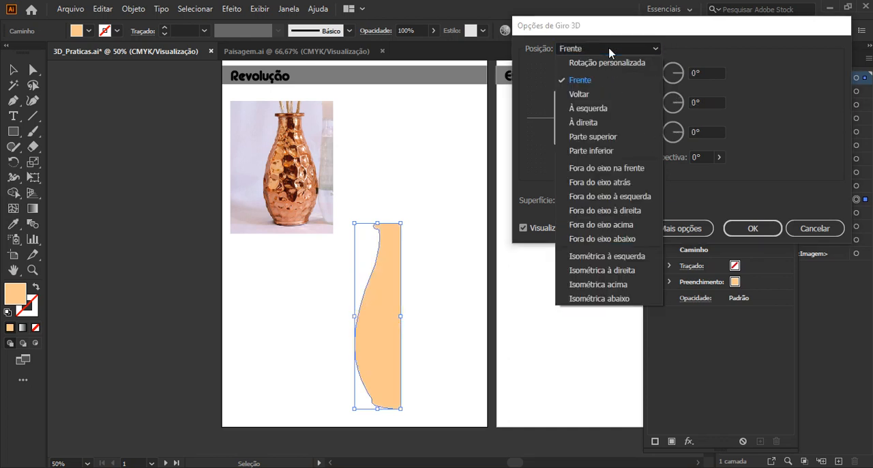
left_click(597, 112)
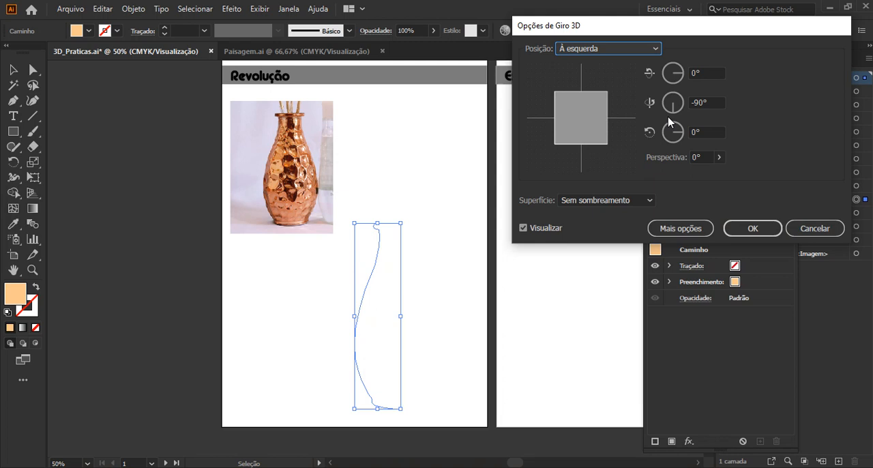
left_click(802, 235)
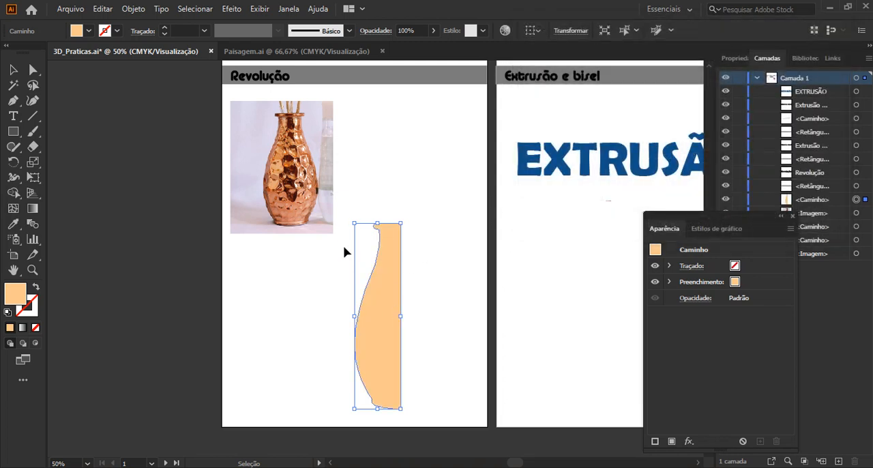
Give the half-vase profile a 3D Revolução effect revolved around its right edge (Borda direita).
left_click(227, 12)
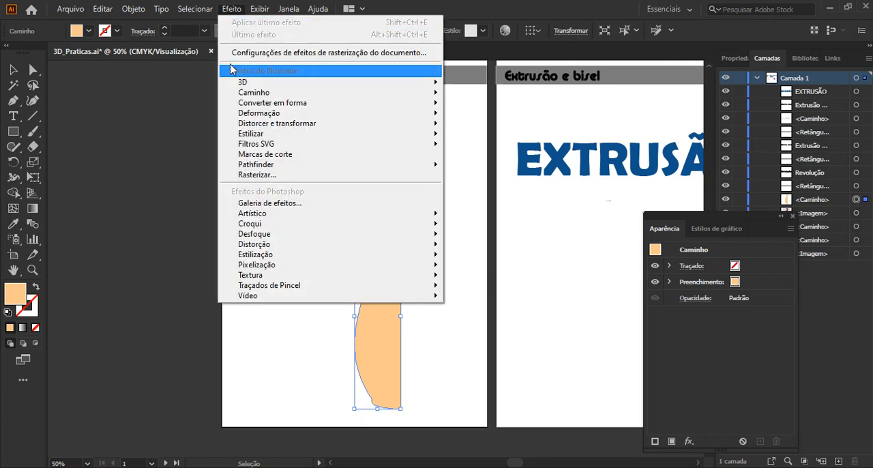
mouse_move(234, 83)
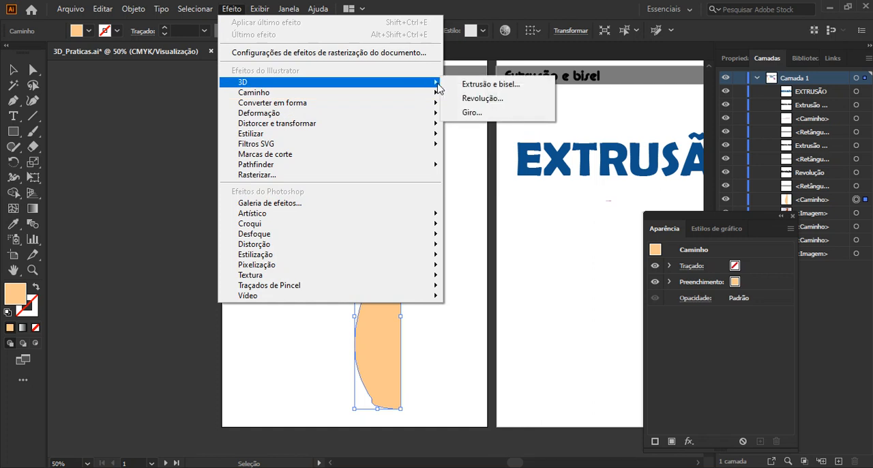
left_click(491, 103)
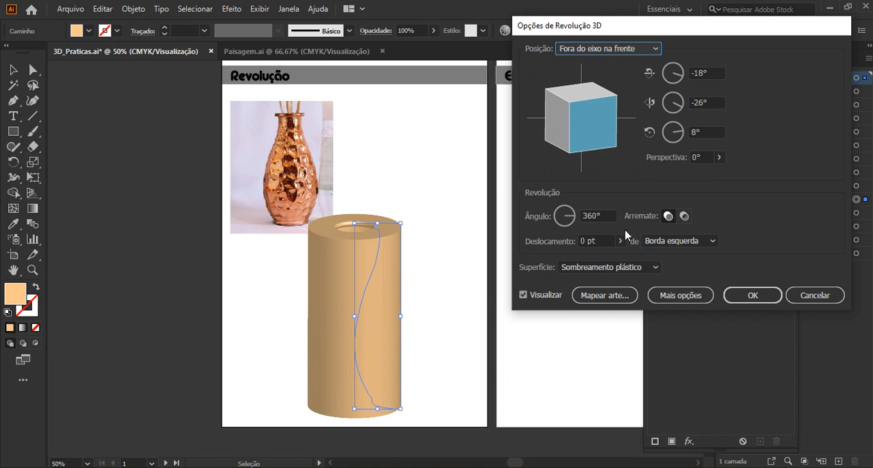
left_click(684, 243)
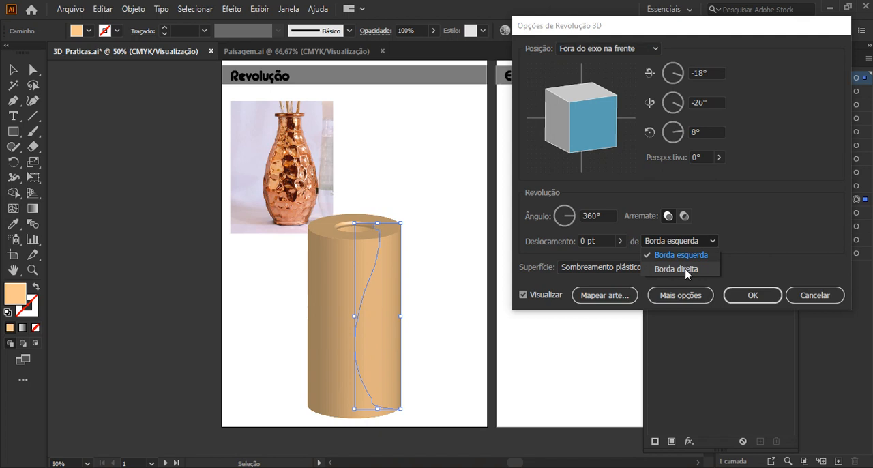
left_click(687, 270)
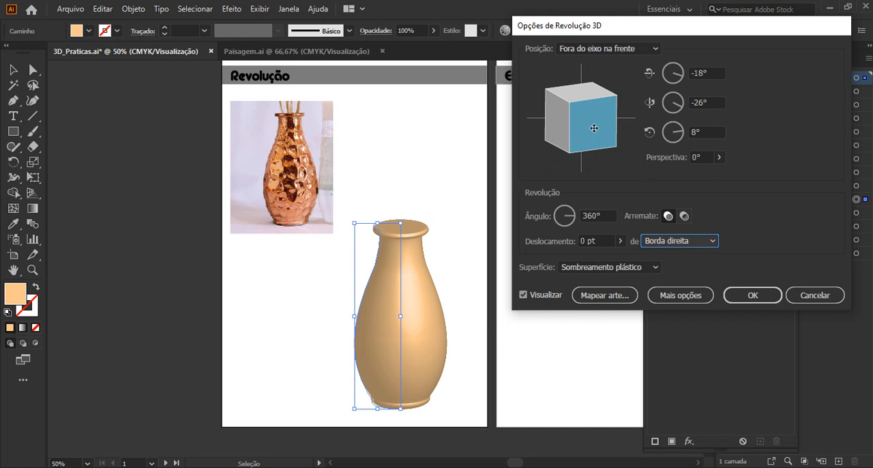
Try a custom rotation of -21°, 41° and -22° on the revolved vase, followed by the Frente and À esquerda positions.
left_click_drag(594, 128, 550, 121)
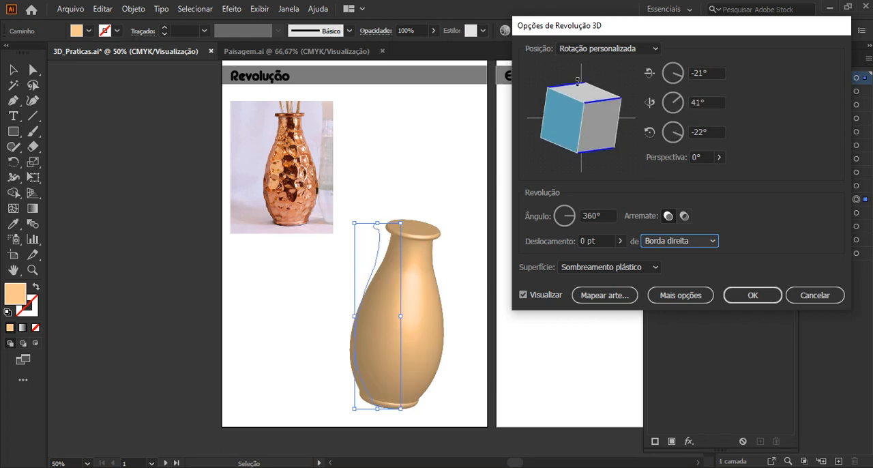
left_click(592, 49)
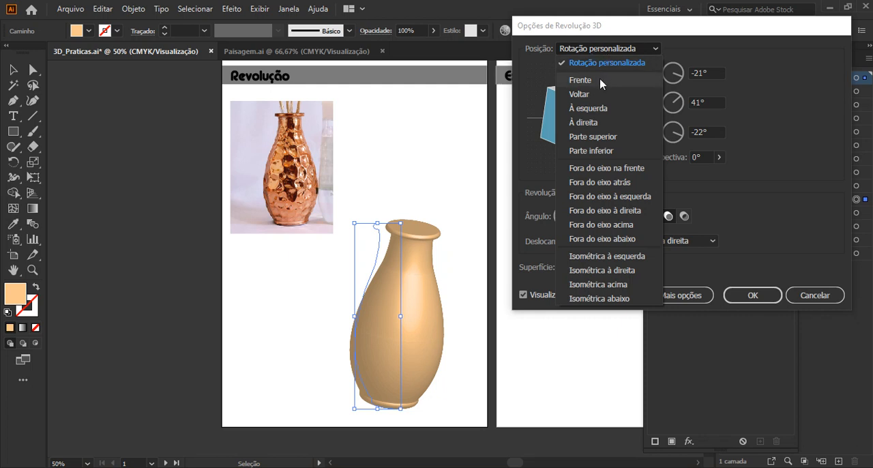
left_click(600, 80)
left_click(591, 50)
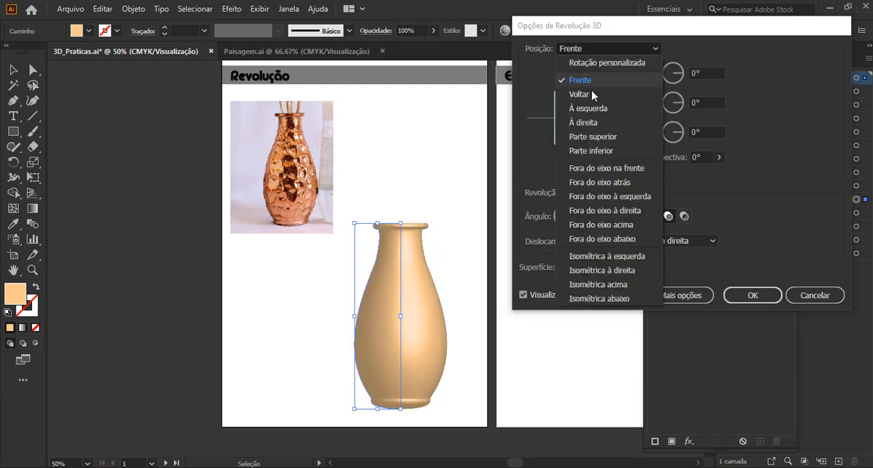
left_click(585, 107)
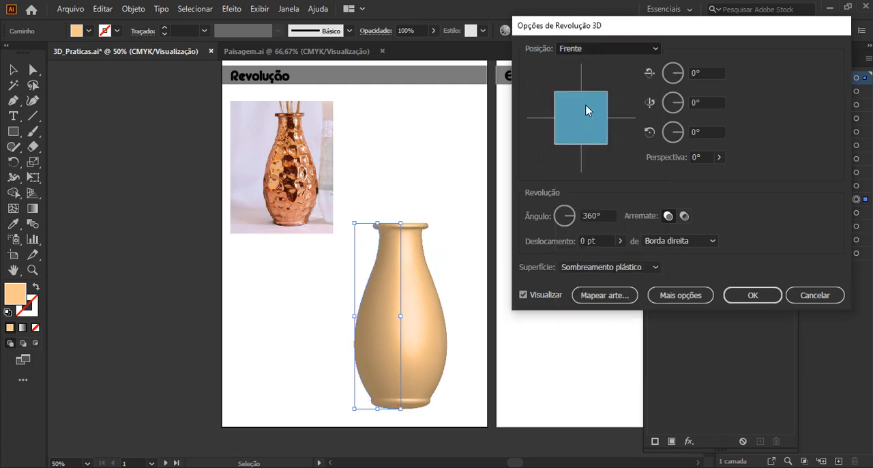
Preview the revolved vase in the positions Parte superior, Parte inferior, Fora do eixo à esquerda and Fora do eixo abaixo.
left_click(624, 50)
left_click(609, 139)
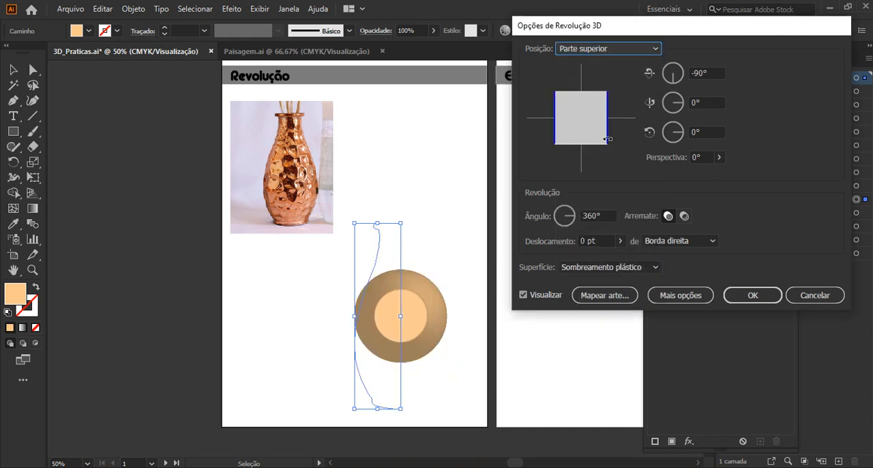
left_click(599, 52)
left_click(591, 151)
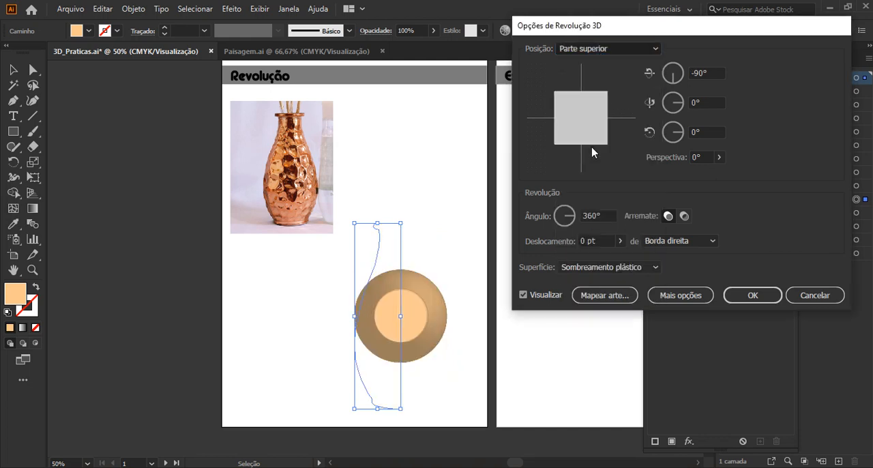
left_click(631, 51)
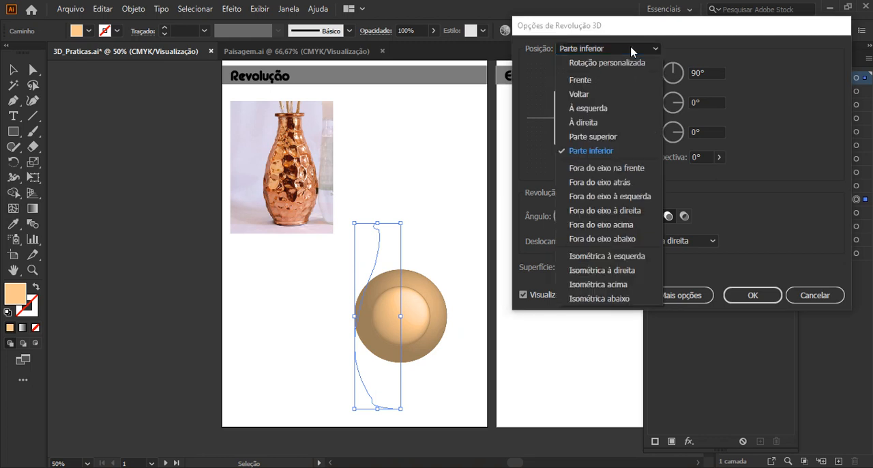
left_click(611, 196)
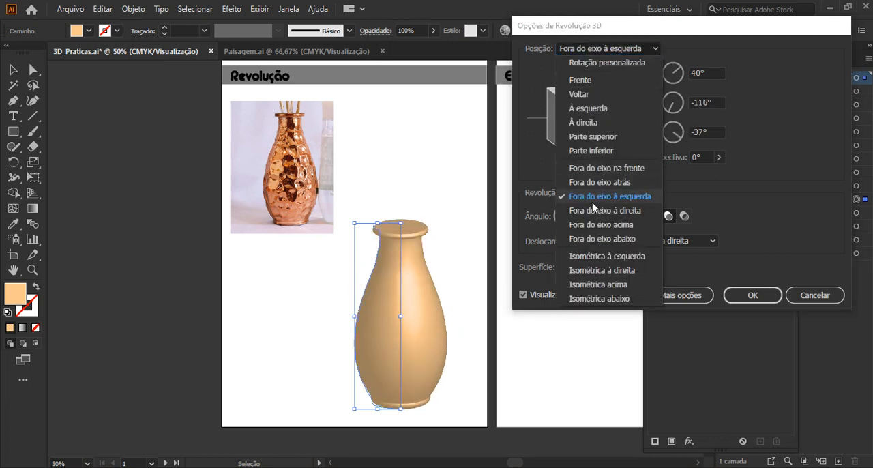
left_click(601, 239)
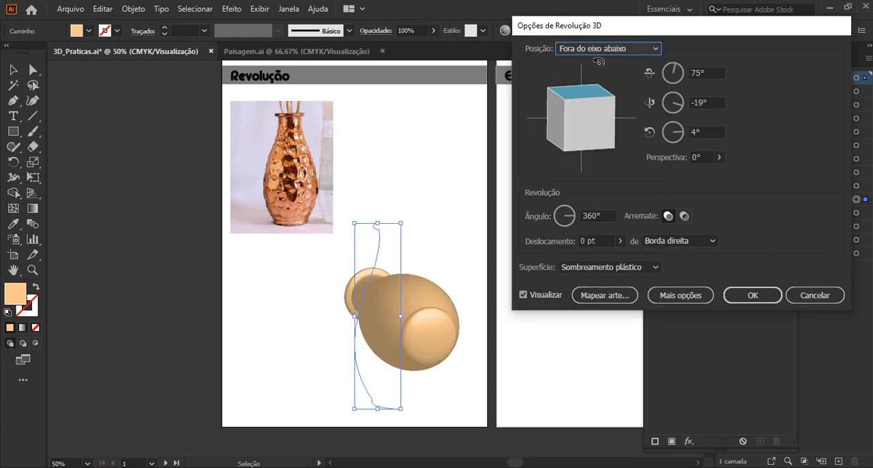
Rotate the revolved vase to a custom position of -14°, -21° and 0°, and set its perspective to 49°.
mouse_move(580, 94)
left_mouse_down()
mouse_move(581, 122)
mouse_move(617, 120)
mouse_move(624, 133)
mouse_move(565, 133)
mouse_move(584, 135)
left_mouse_up()
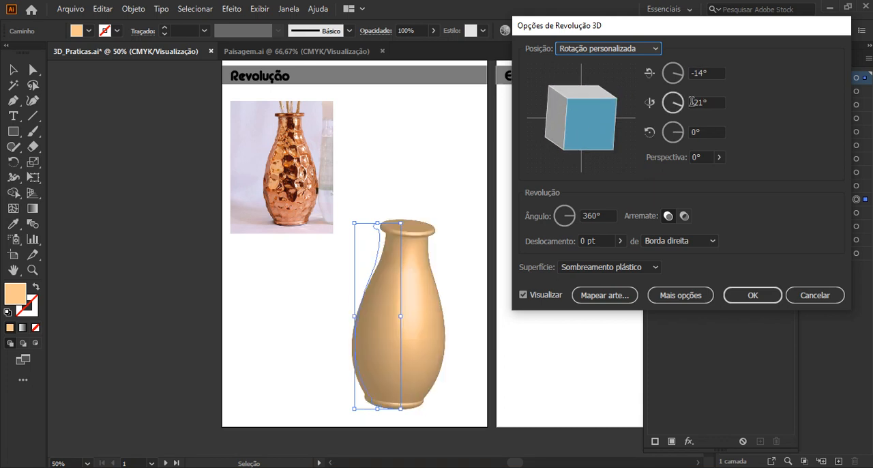
left_click(719, 156)
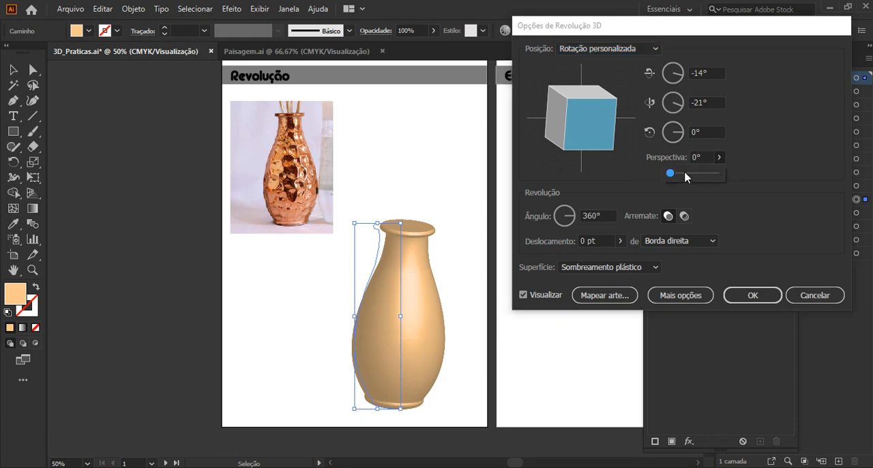
left_click_drag(668, 173, 685, 176)
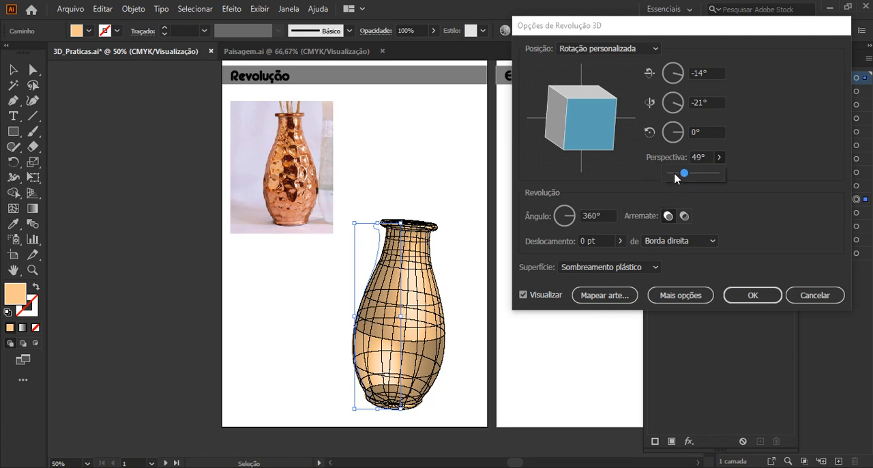
Try perspectives of 13° and 135° on the revolved vase, and set the perspective to 0°.
left_click_drag(683, 173, 674, 174)
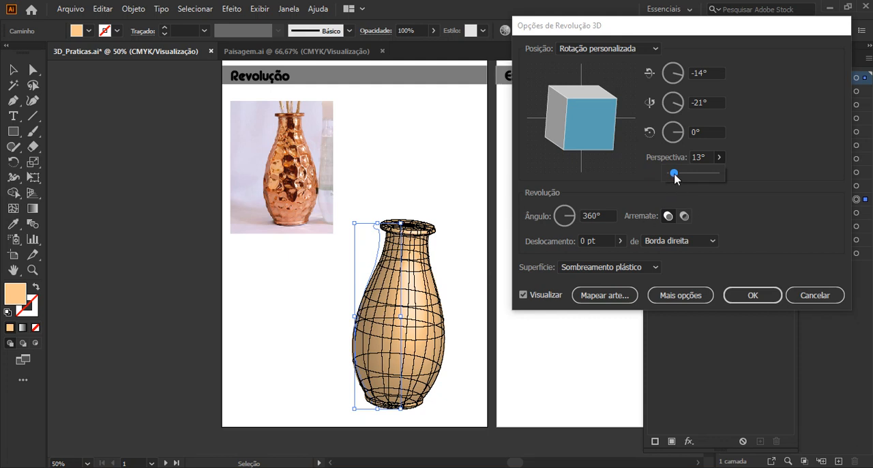
left_click_drag(674, 174, 710, 179)
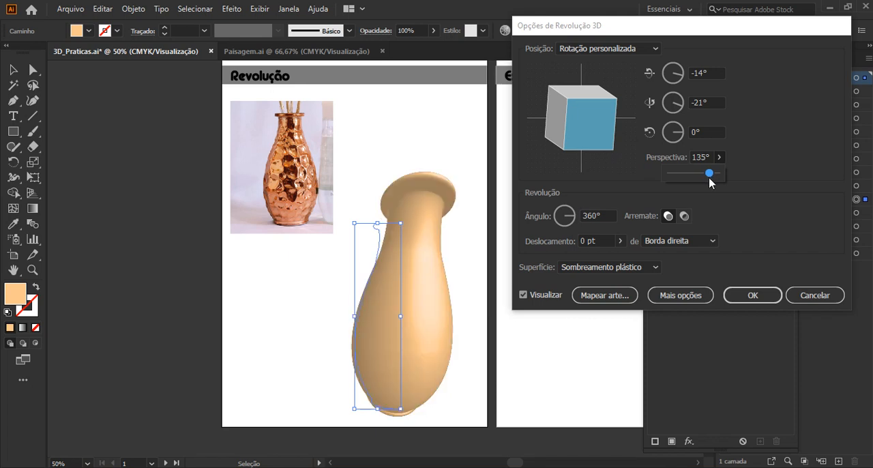
left_click(710, 177)
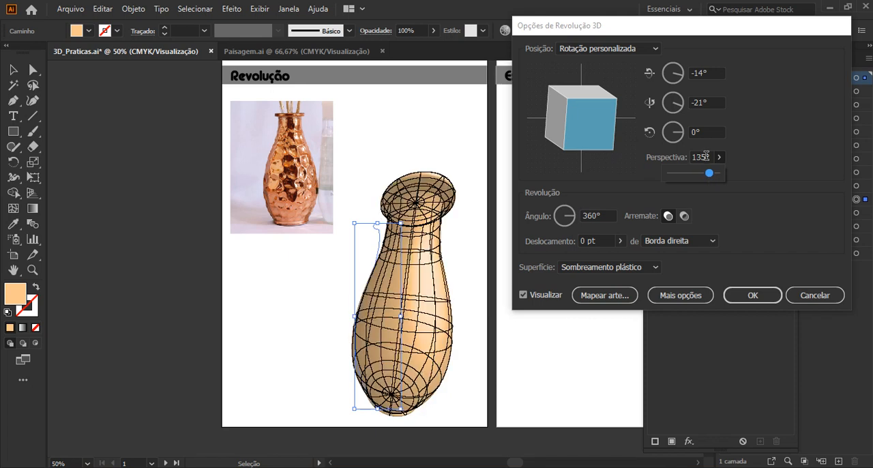
double_click(700, 157)
type("0")
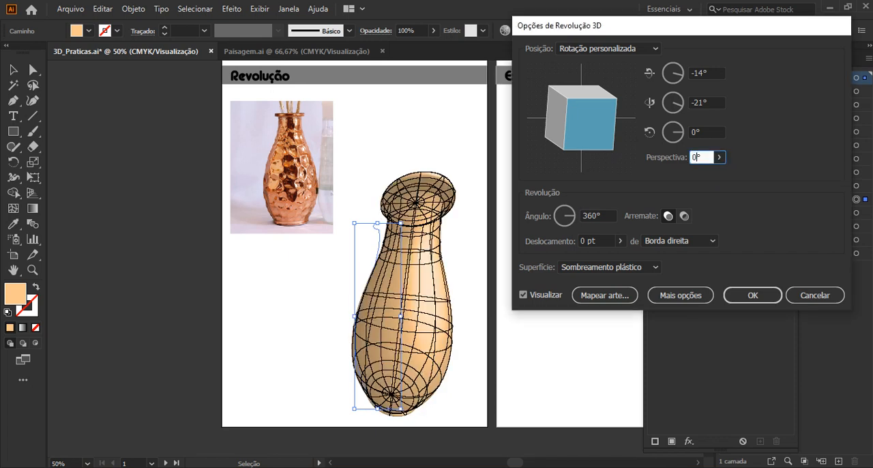
left_click(702, 129)
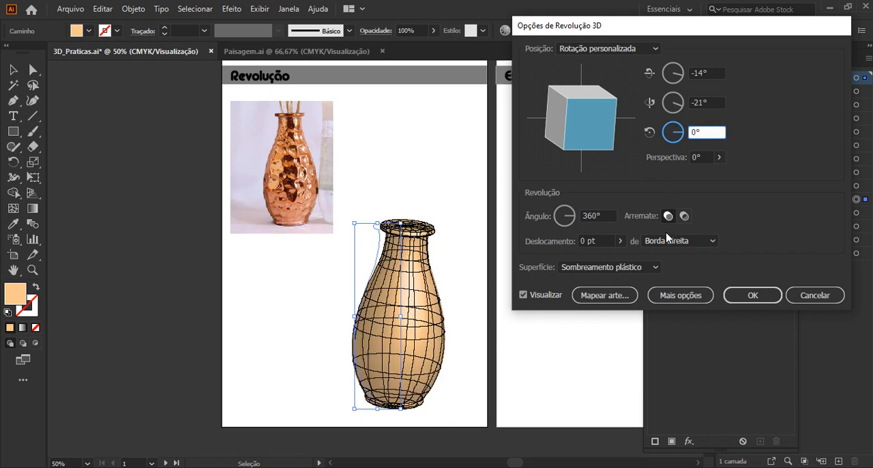
Switch the vase's Arremate to the hollow appearance and rotate it to -13°, -27° and 6°.
left_click(684, 217)
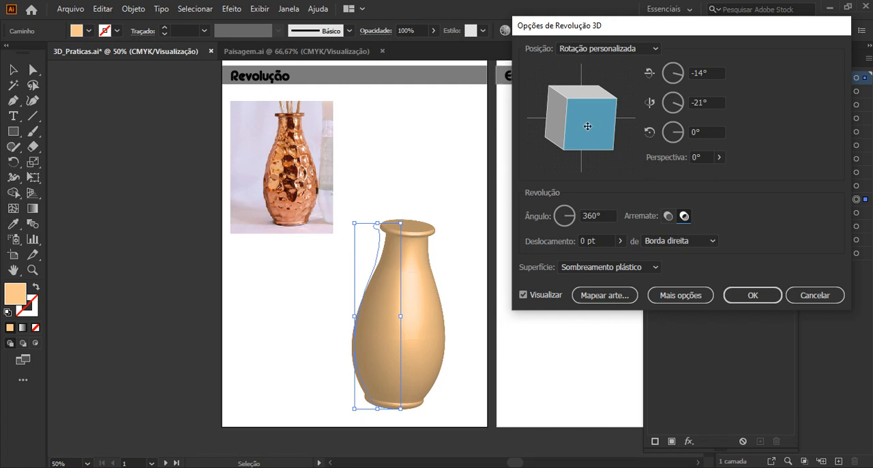
mouse_move(588, 126)
left_mouse_down()
mouse_move(588, 151)
mouse_move(591, 112)
mouse_move(603, 122)
mouse_move(581, 84)
left_mouse_up()
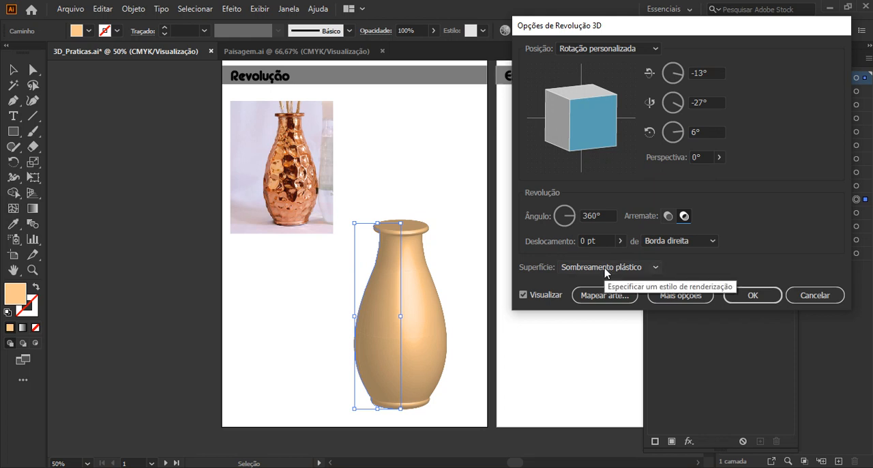
Preview the vase with the Esboço, Sem sombreamento and Sombreamento difuso surfaces, and return it to Sombreamento plástico.
left_click(570, 268)
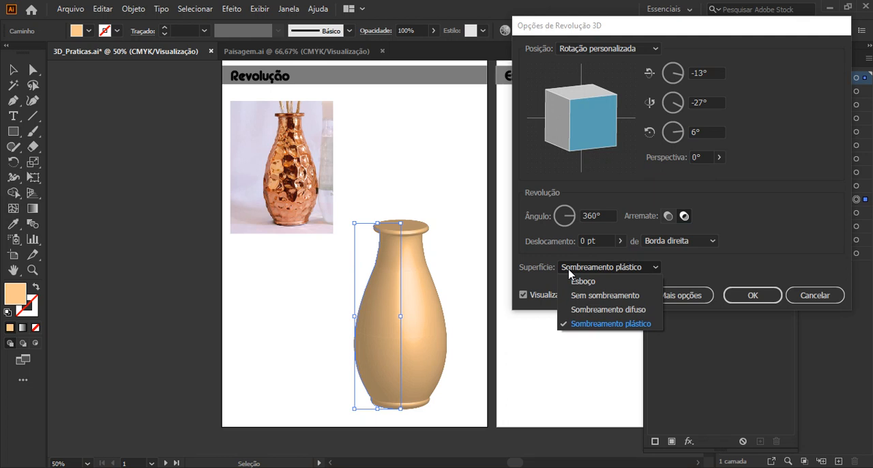
left_click(571, 281)
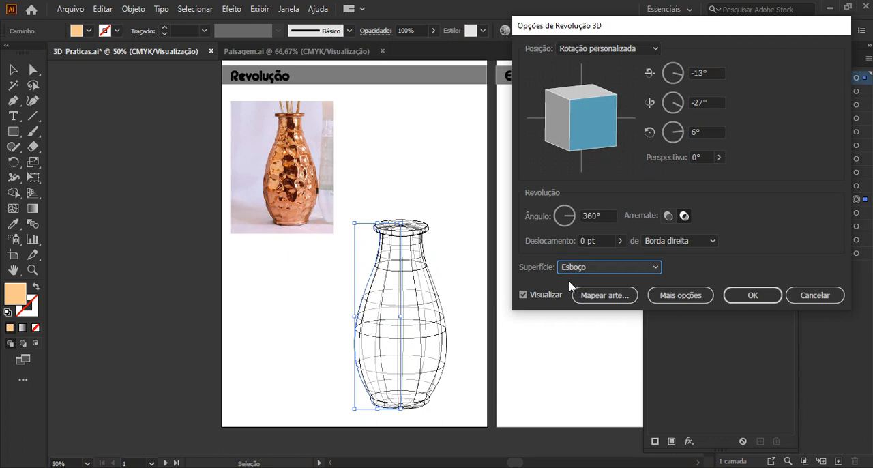
left_click(578, 270)
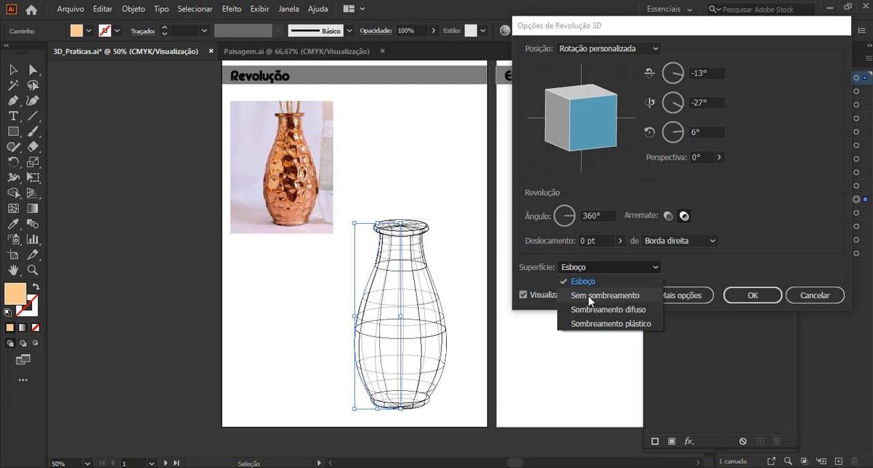
left_click(588, 295)
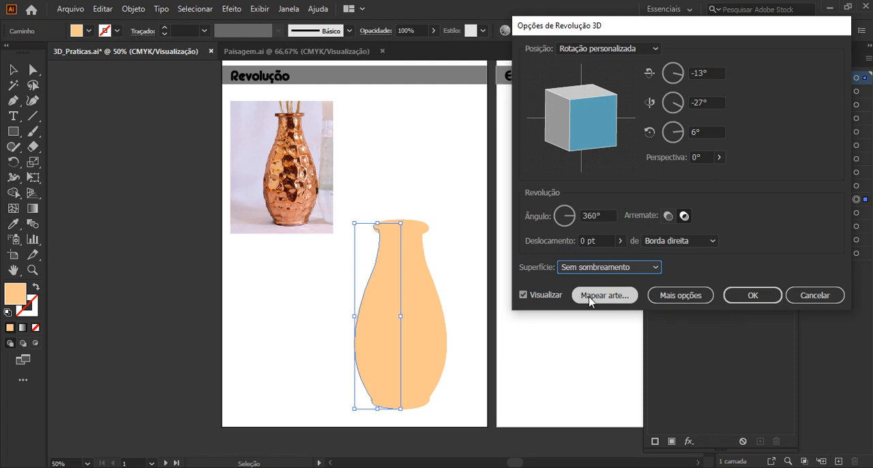
left_click(634, 267)
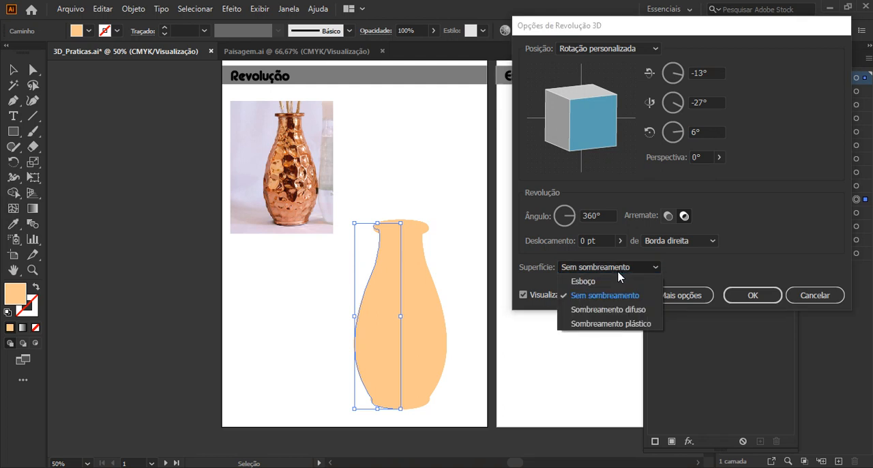
left_click(607, 309)
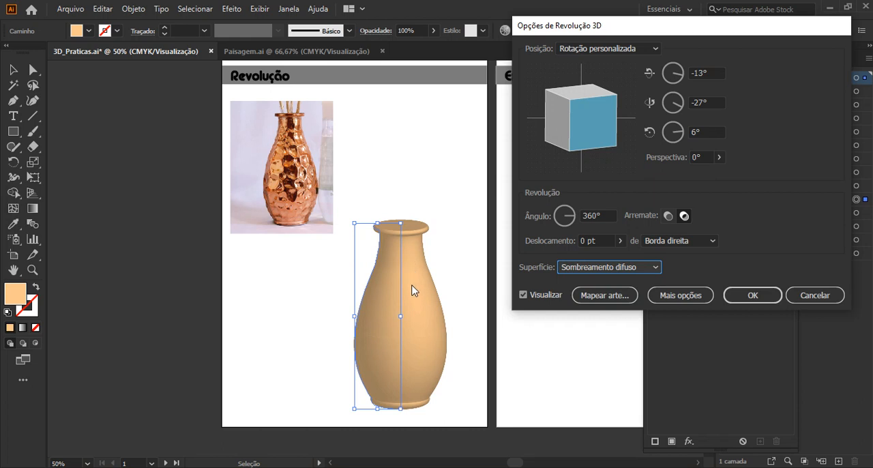
left_click(591, 271)
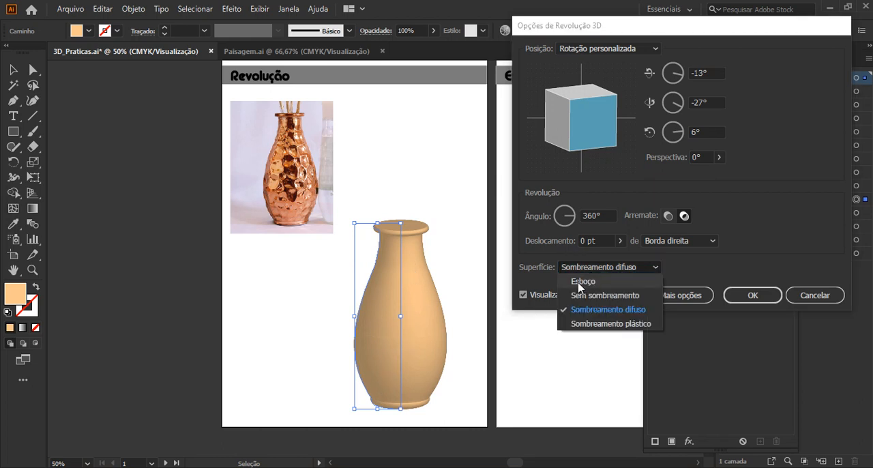
left_click(603, 324)
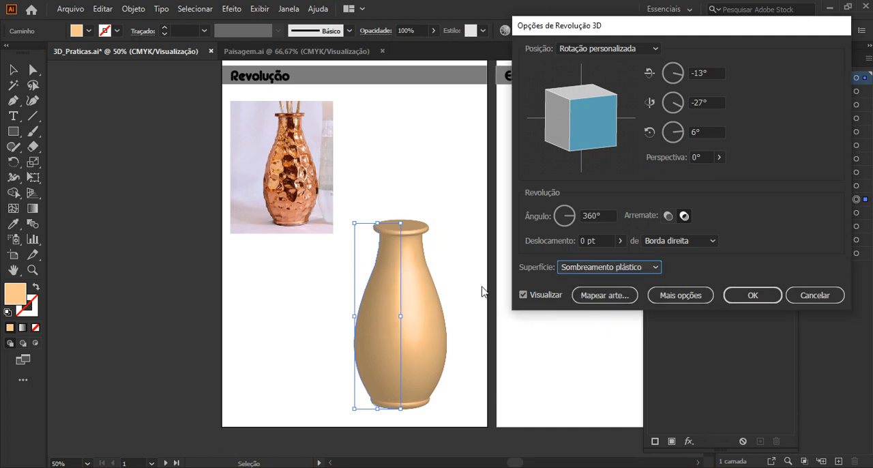
Rotate the vase to -17°, -9° and -8°, apply the 3D Revolução effect and deselect the vase.
mouse_move(581, 142)
left_mouse_down()
mouse_move(571, 135)
mouse_move(545, 142)
mouse_move(539, 118)
mouse_move(557, 130)
mouse_move(579, 125)
left_mouse_up()
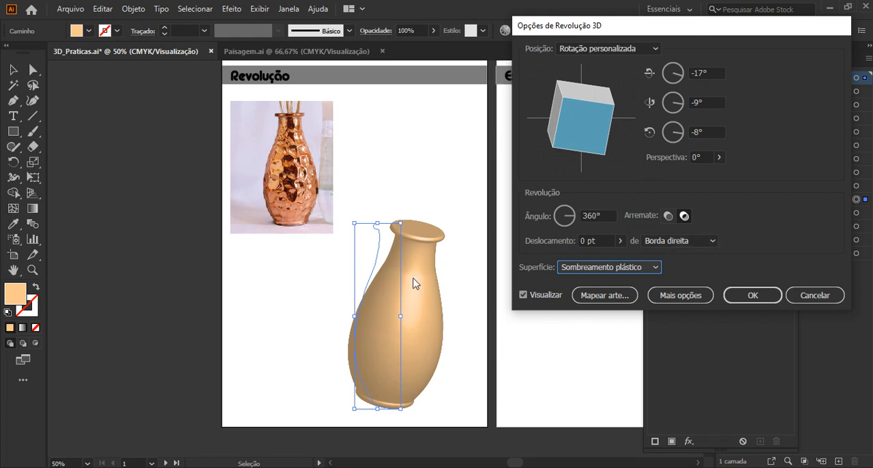
left_click(740, 295)
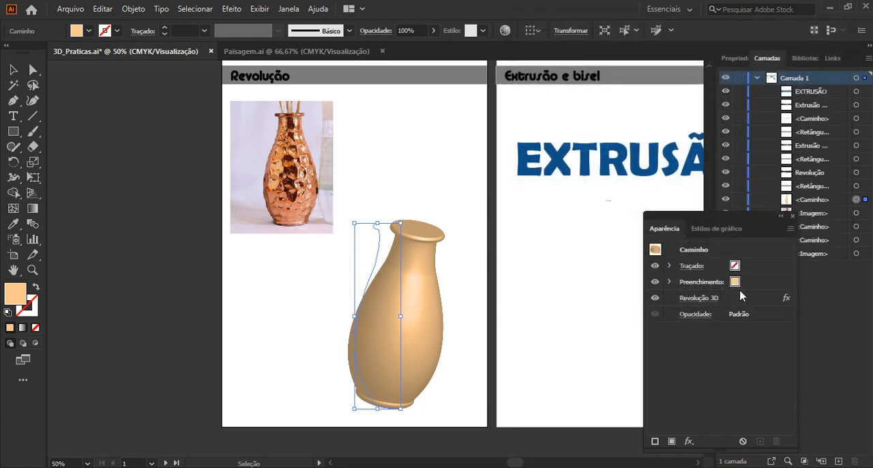
left_click(412, 210)
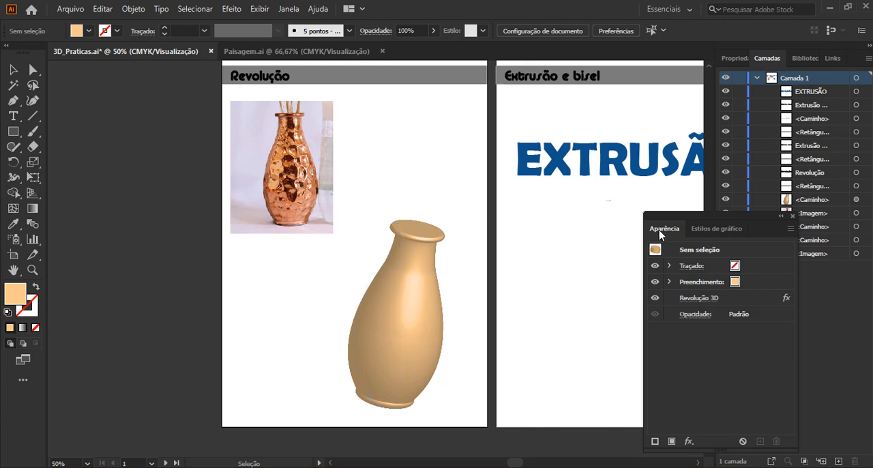
Remove the Revolução 3D effect from the vase.
left_click(400, 273)
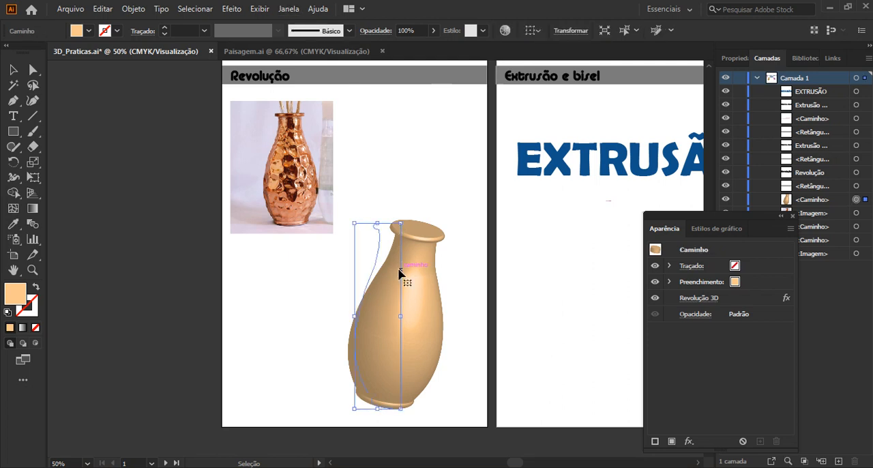
left_click(730, 304)
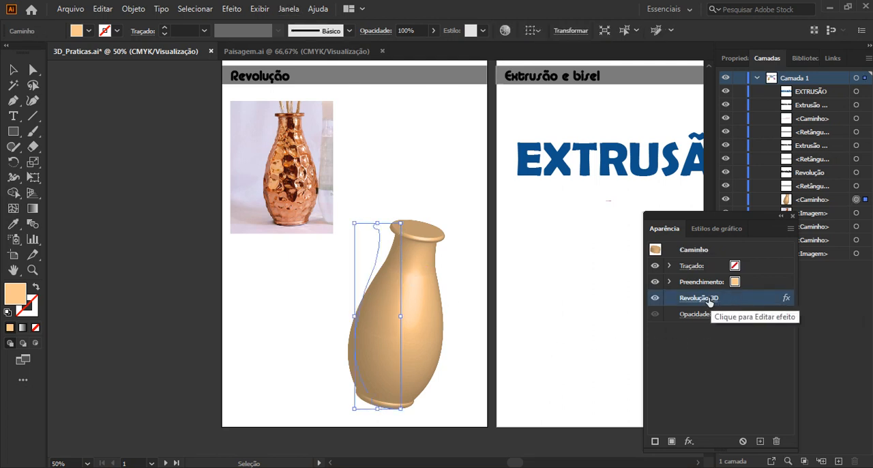
left_click(777, 442)
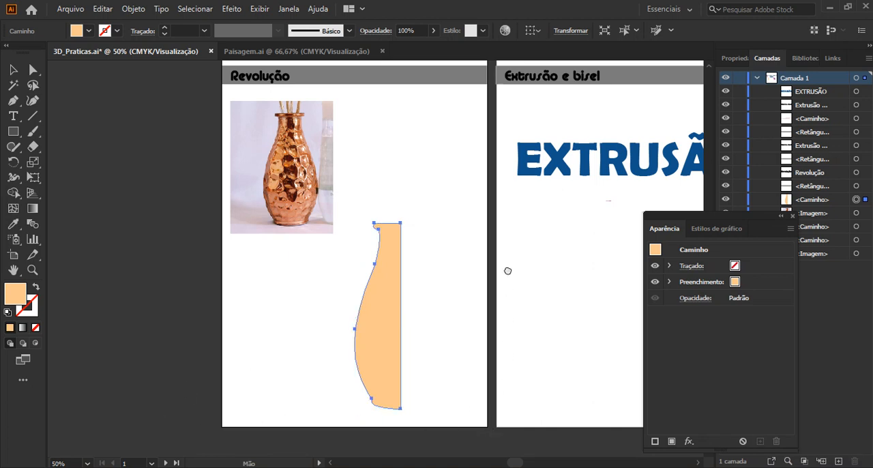
Give the blue EXTRUSÃO text on the second artboard a 3D Extrusão e bisel effect with a custom rotation of -18°, -26° and 8°.
left_click_drag(507, 269, 220, 282)
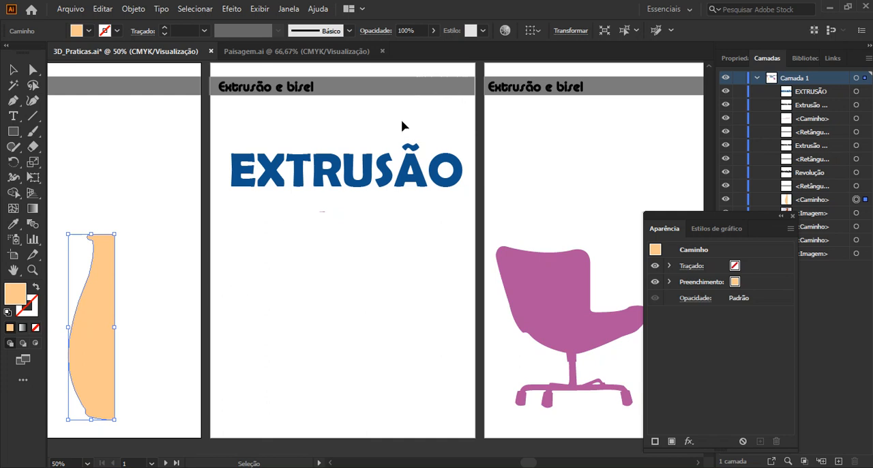
left_click(319, 175)
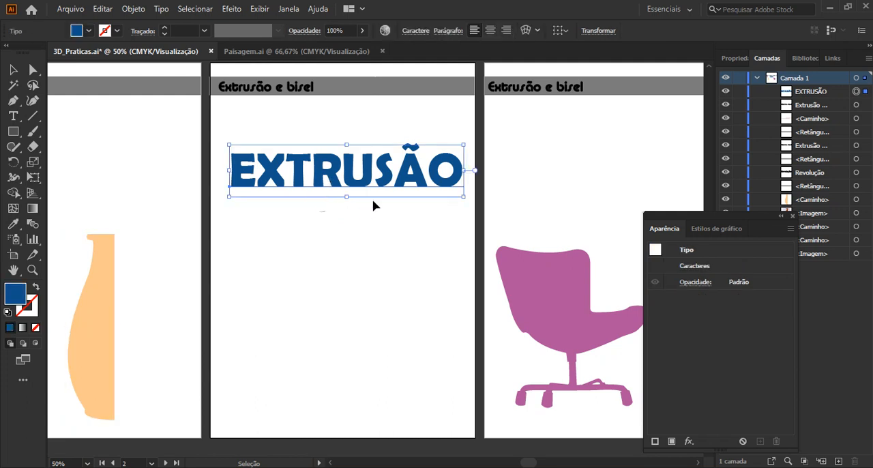
left_click(231, 11)
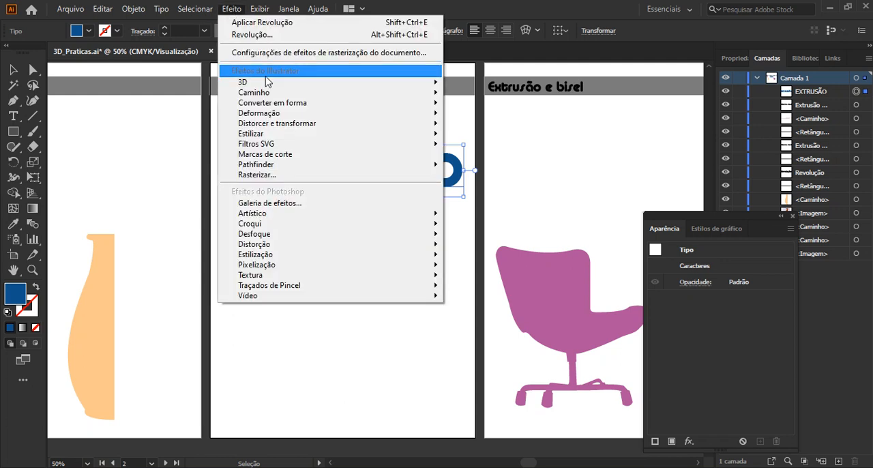
mouse_move(266, 84)
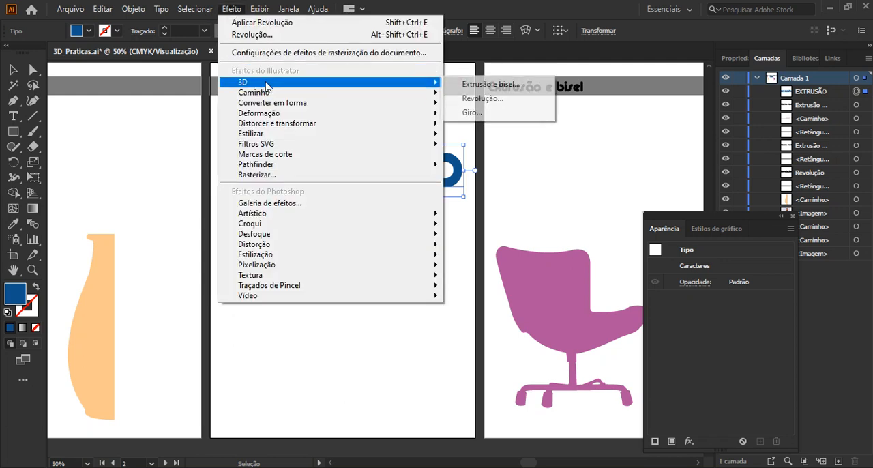
left_click(484, 86)
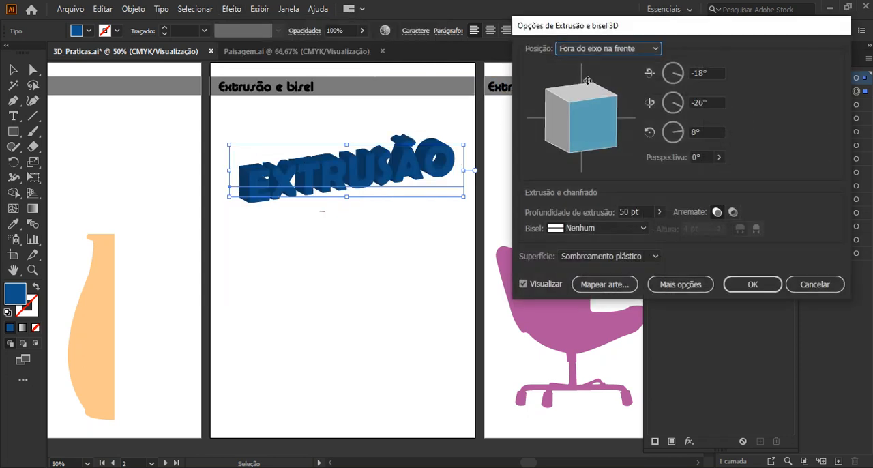
left_click(603, 120)
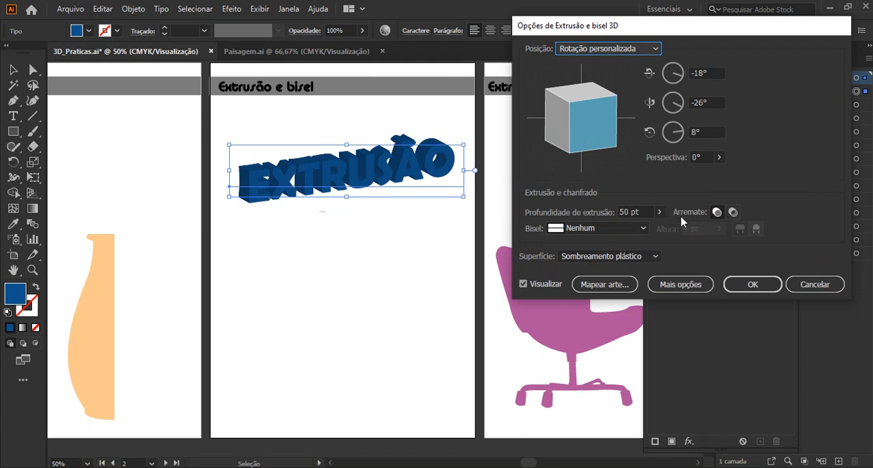
Set the text's extrusion depth to 550 pt and rotate it to -15°, -16° and 4°.
left_click(660, 213)
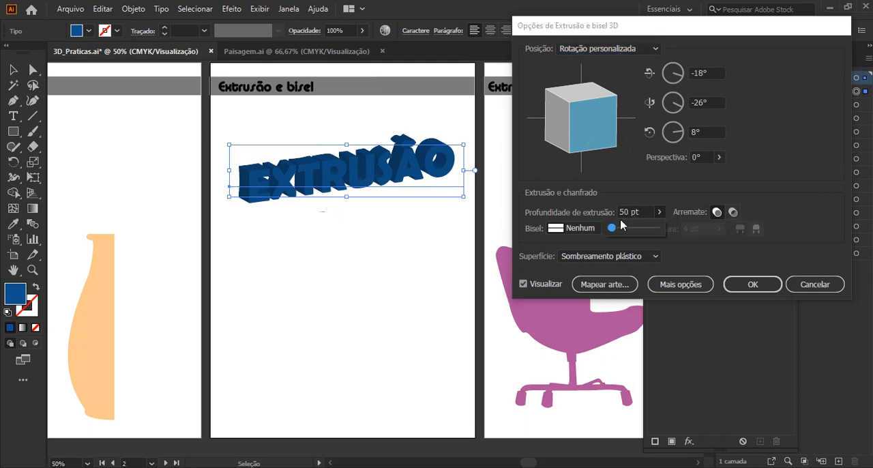
left_click_drag(614, 234, 624, 234)
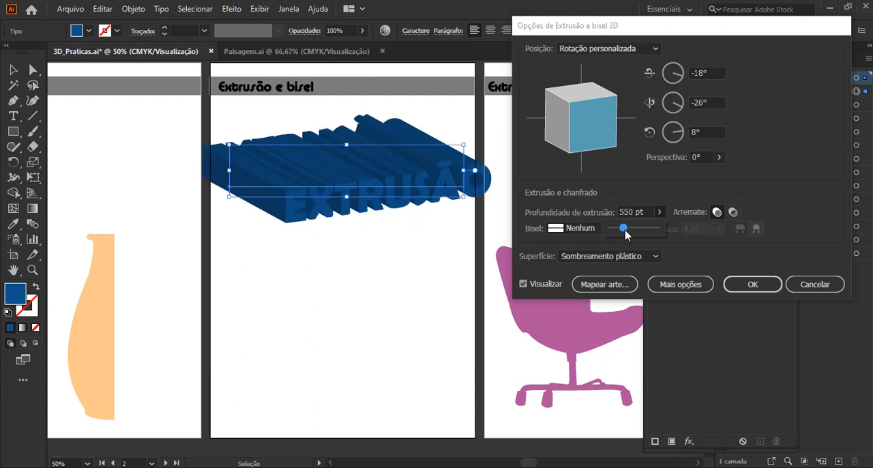
left_click_drag(600, 133, 594, 133)
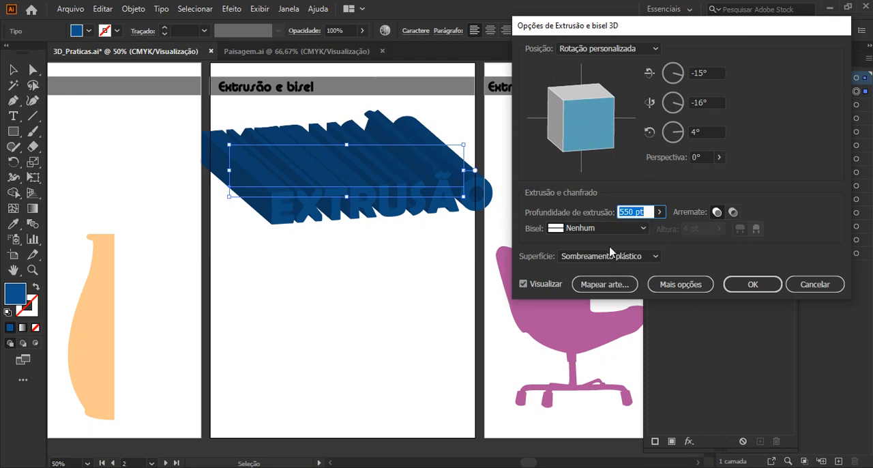
Compare the hollow and solid Arremate options on the extruded text, trying rotations of 2°, -15°, 3° and -20°, -7°, -2°.
left_click(732, 215)
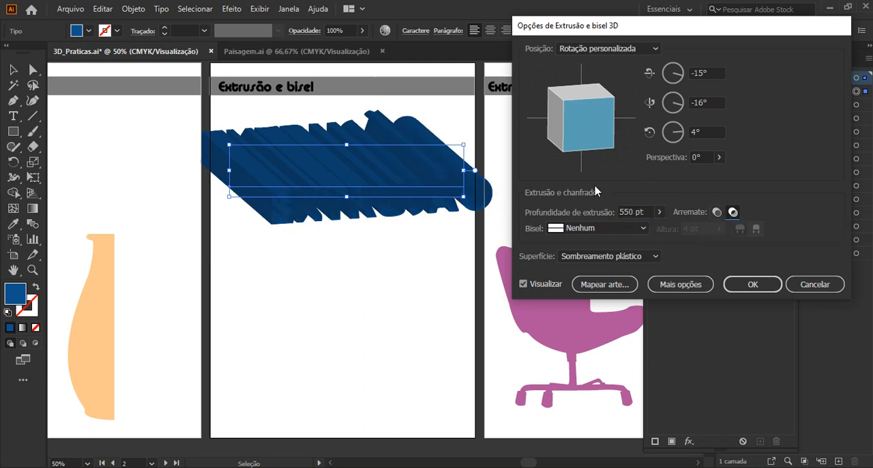
left_click_drag(595, 142, 594, 130)
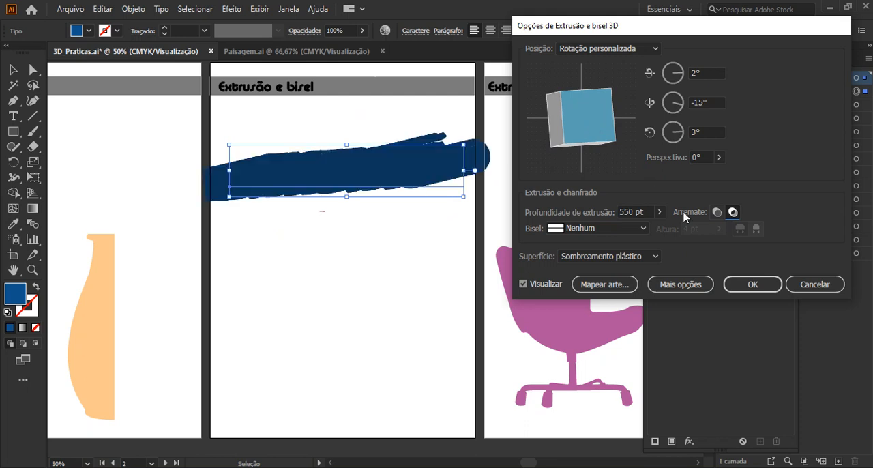
left_click(717, 213)
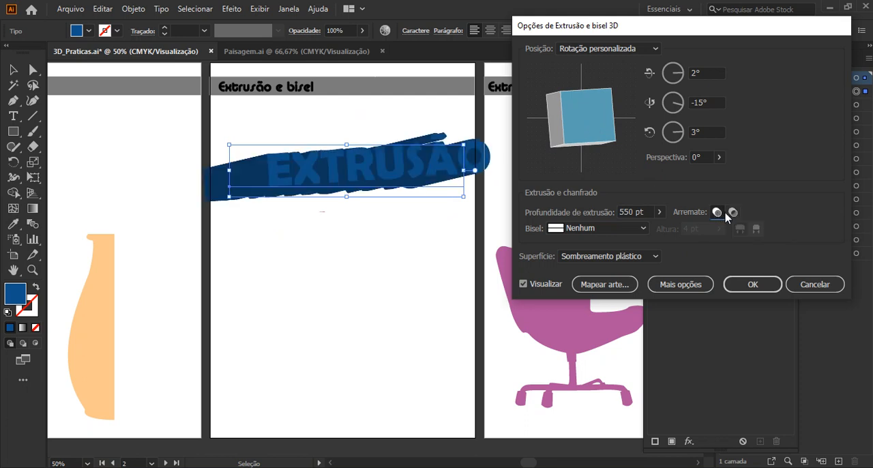
left_click(732, 213)
left_click_drag(606, 126, 595, 137)
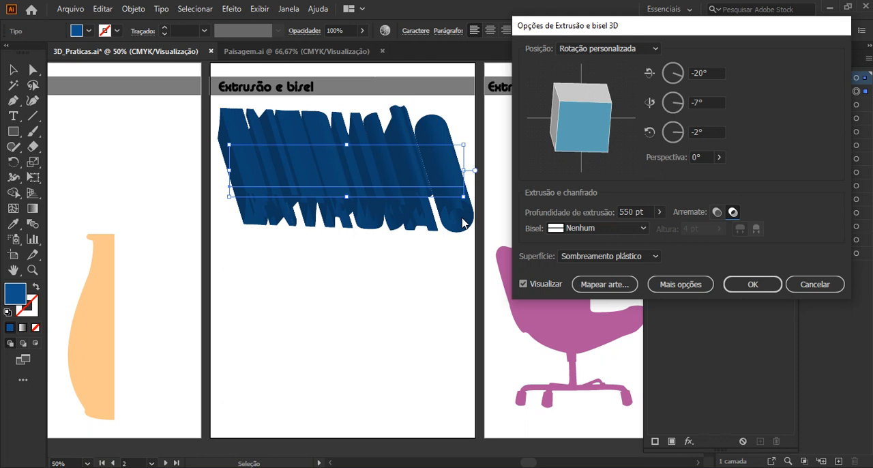
Set the extruded text's Arremate to the solid appearance and rotate it to -6°, -3° and -1°.
left_click(716, 212)
left_click_drag(579, 139, 581, 122)
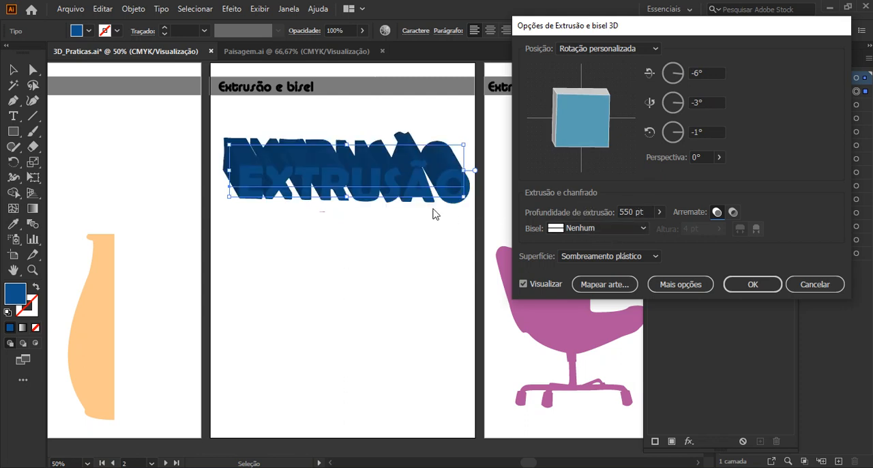
Rotate the extruded text to -9°, -17° and 7°, and try the Clássico and Ondulado bevels on it.
left_click_drag(566, 138, 577, 139)
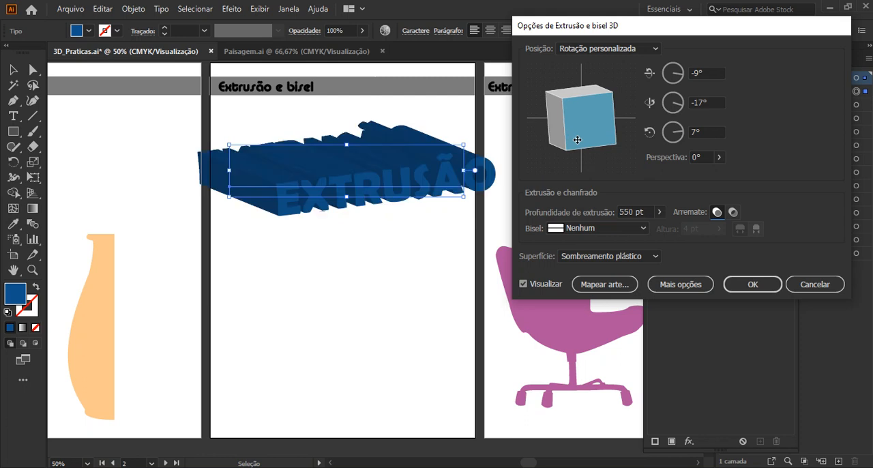
left_click(638, 229)
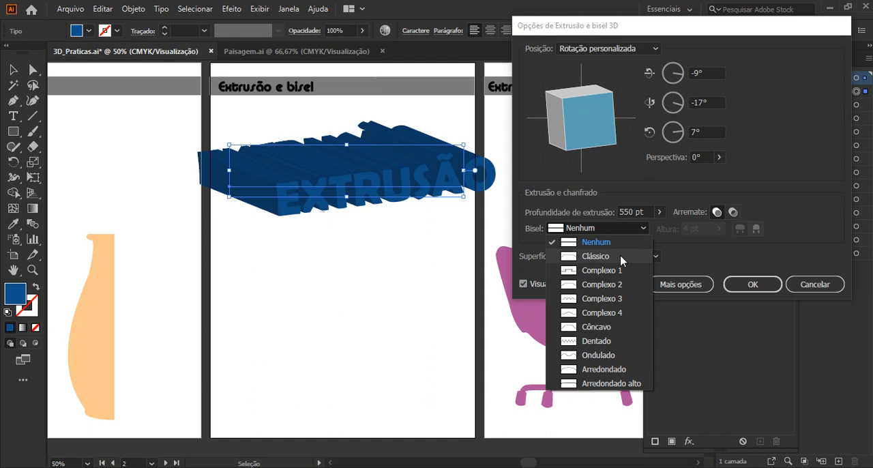
left_click(622, 256)
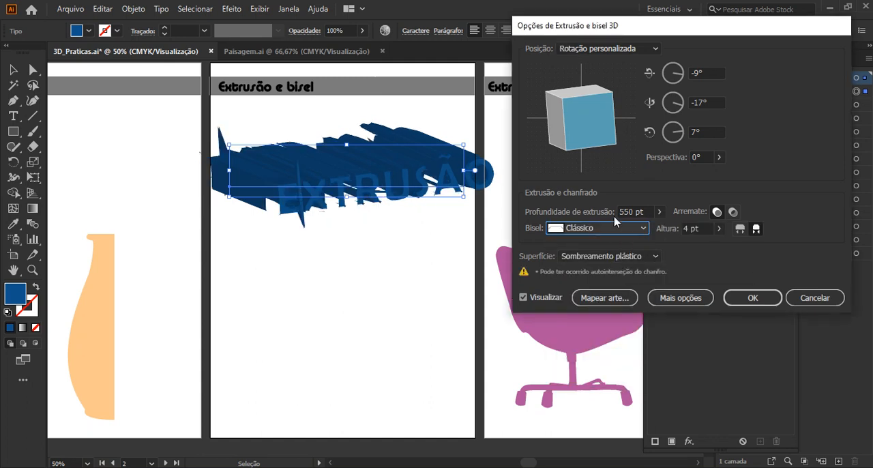
left_click(604, 236)
left_click(595, 323)
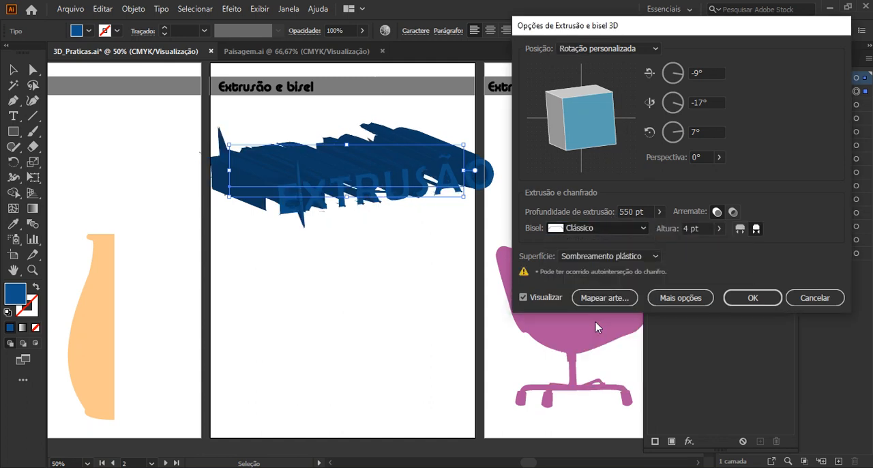
left_click(614, 230)
left_click(597, 356)
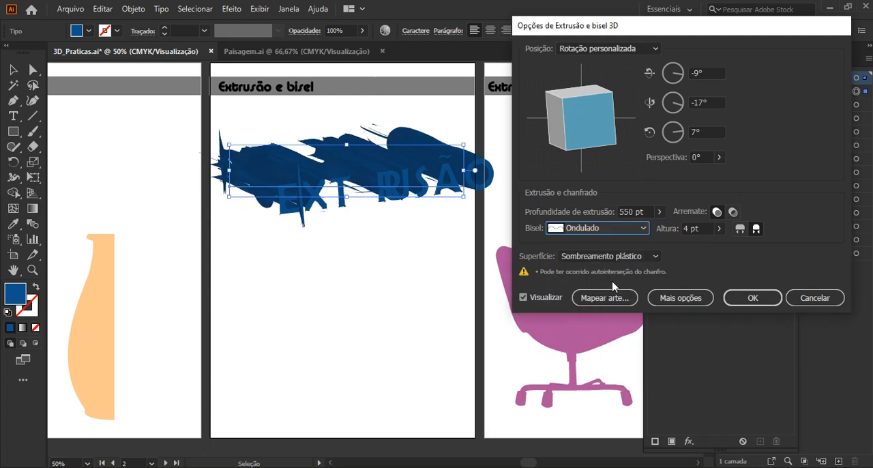
Set the text's bevel to Nenhum, apply the extrusion effect and deselect the text.
left_click(607, 230)
left_click(581, 245)
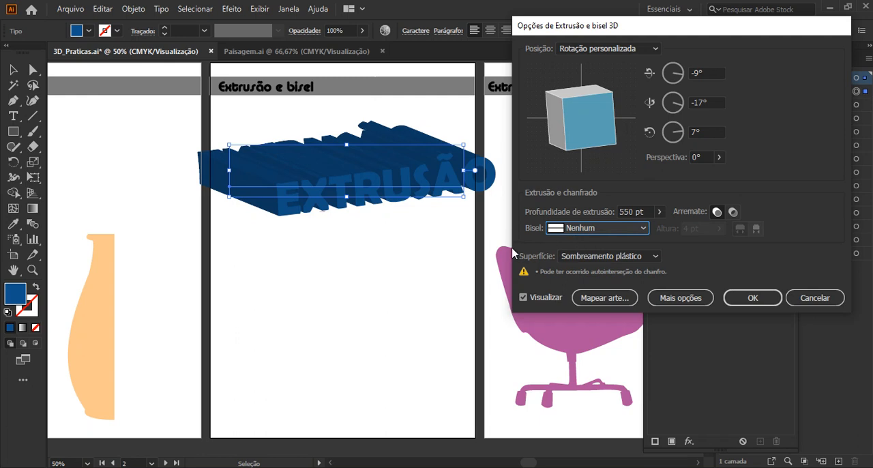
left_click(735, 302)
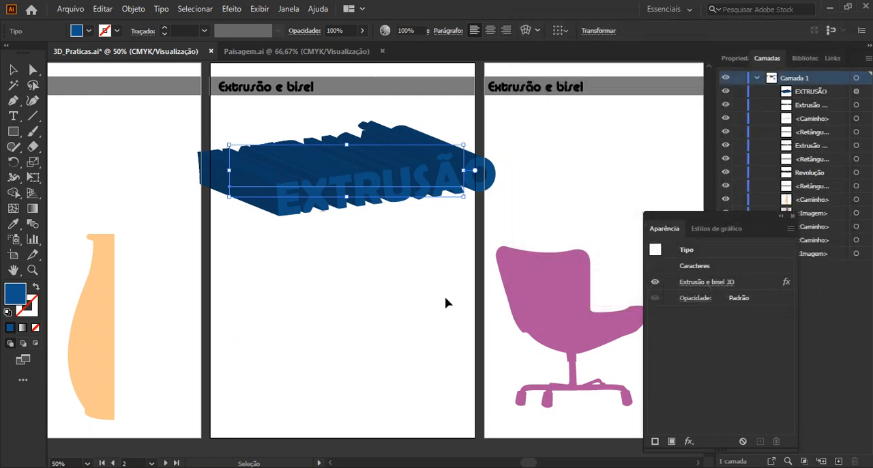
left_click(445, 298)
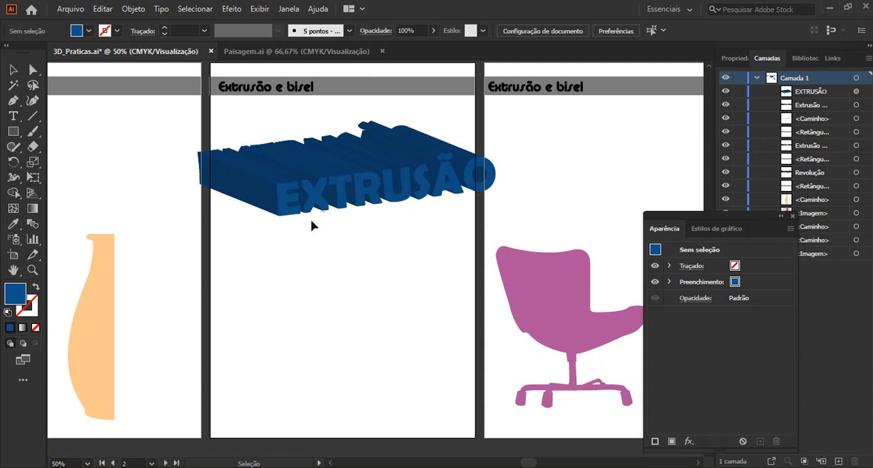
Give the orange half-vase profile on the first artboard a 360° 3D Revolução effect around its Borda direita.
left_click_drag(214, 295, 339, 251)
left_click(216, 271)
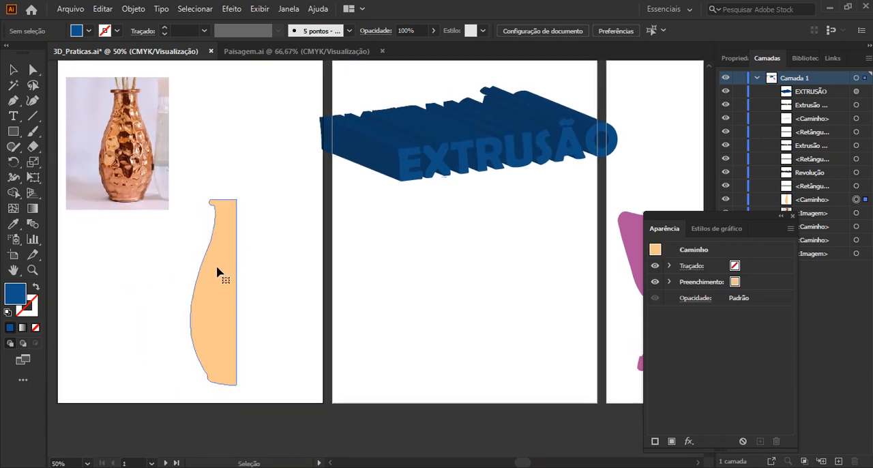
left_click(232, 9)
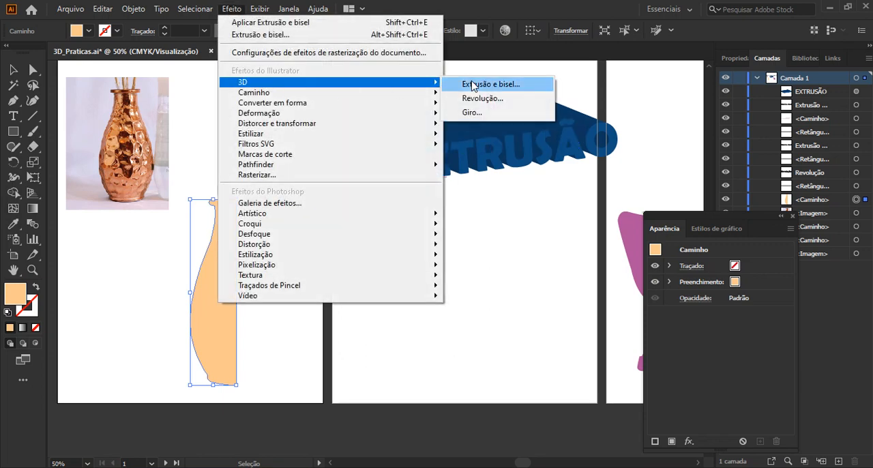
left_click(473, 106)
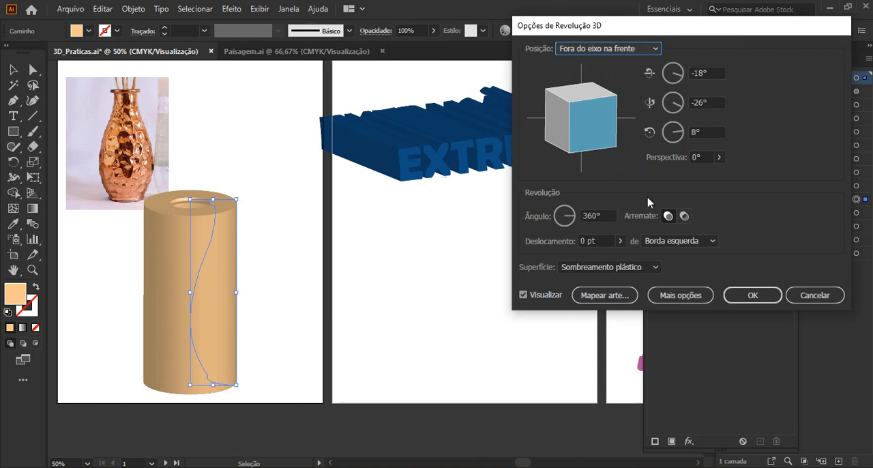
left_click(677, 241)
left_click(682, 268)
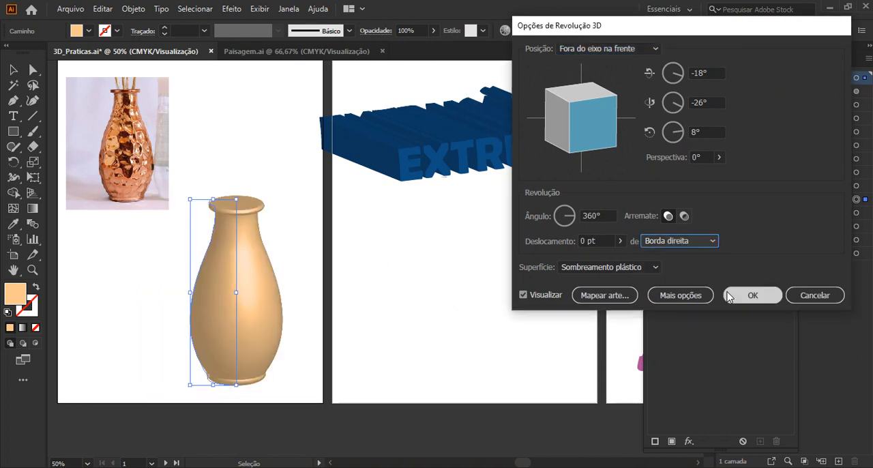
left_click(751, 295)
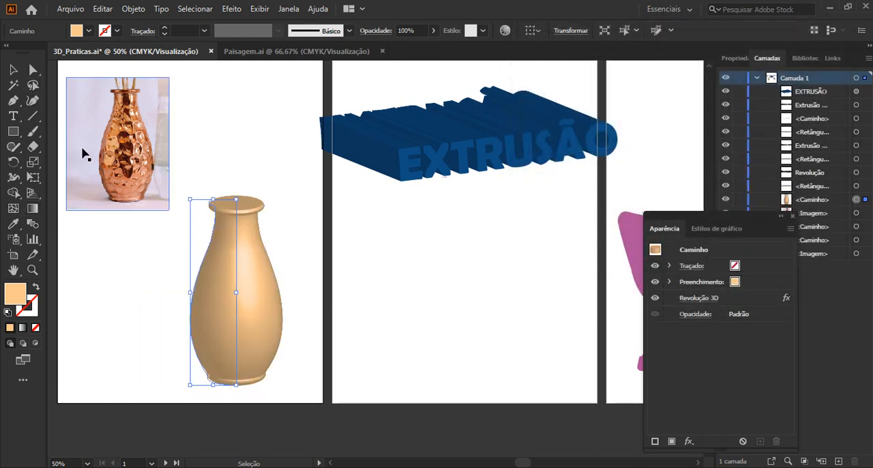
Reshape the revolved vase's profile with Direct Selection, pulling the side anchors outward for a wider belly and smoothing the curve near the base.
left_click(33, 69)
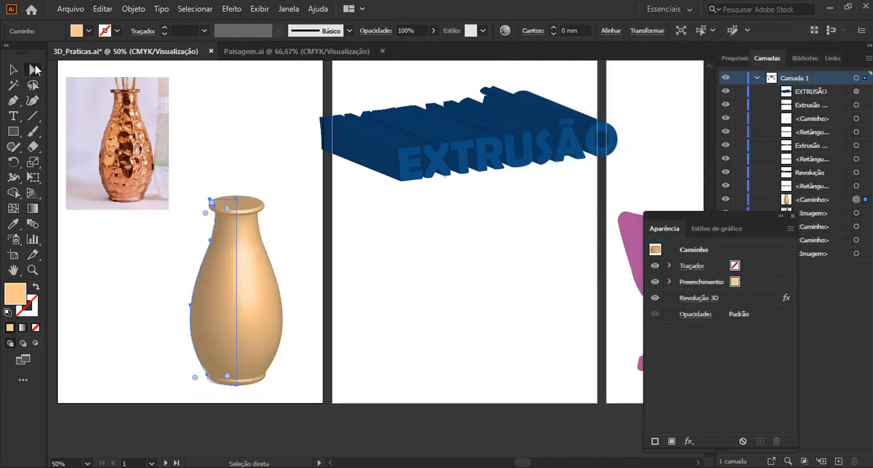
left_click(212, 242)
left_click_drag(212, 241, 206, 243)
left_click_drag(191, 307, 179, 306)
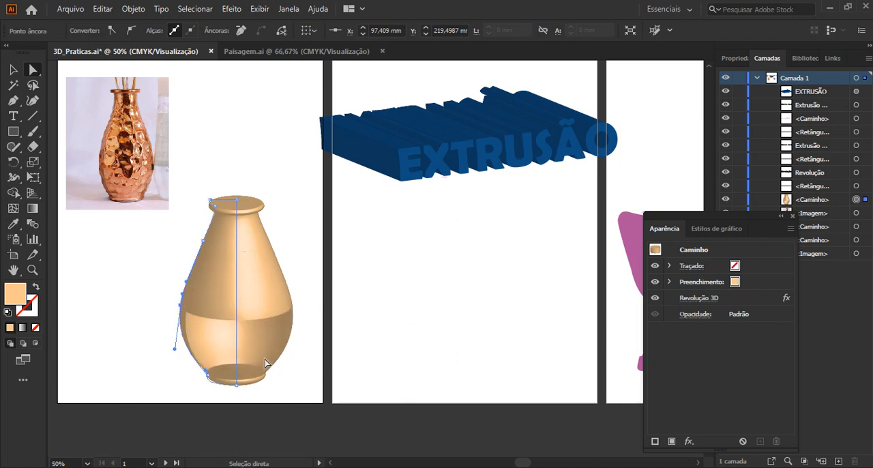
scroll(238, 347, "up", 1)
scroll(239, 347, "up", 1)
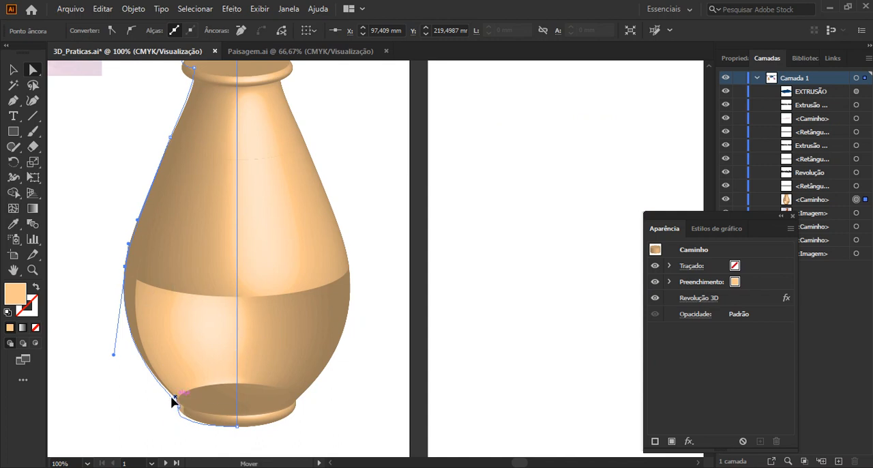
left_click_drag(172, 402, 168, 397)
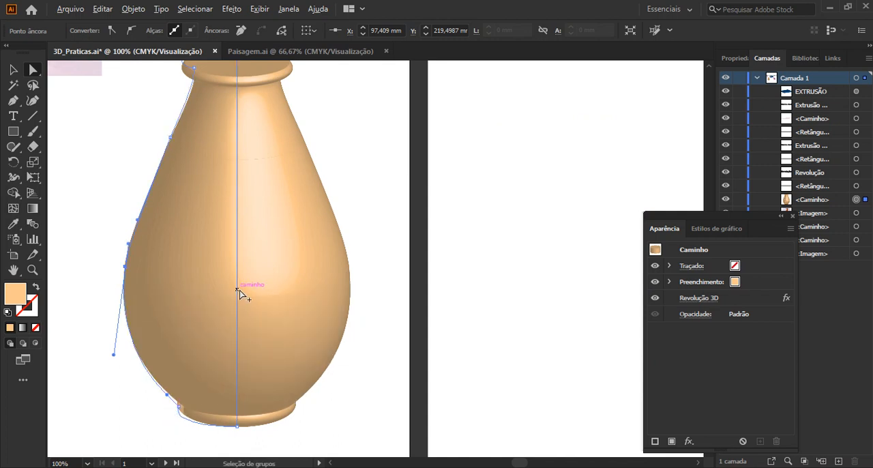
scroll(259, 203, "down", 1)
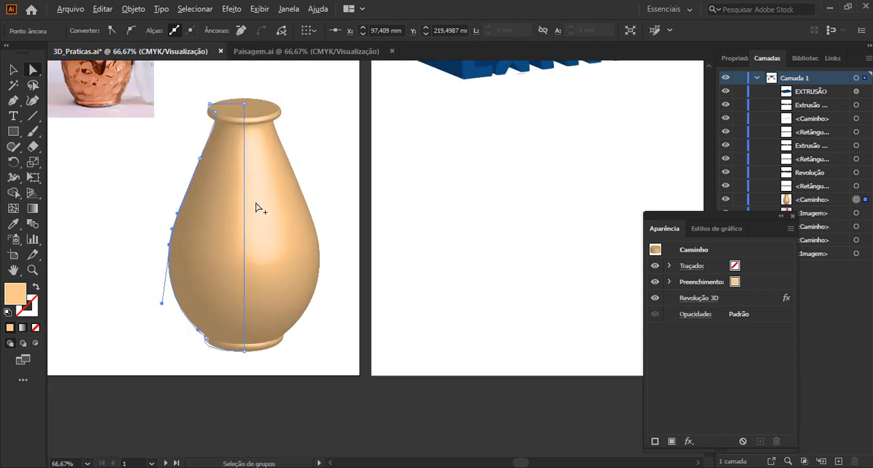
Raise the top axis anchor of the vase profile up and outward, and curve the rim segment into a domed lid.
left_click_drag(247, 107, 265, 81)
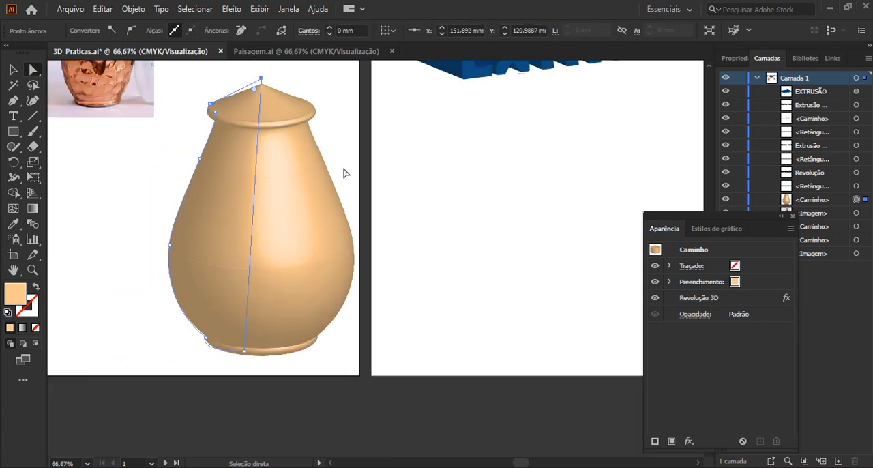
left_click_drag(345, 171, 318, 225)
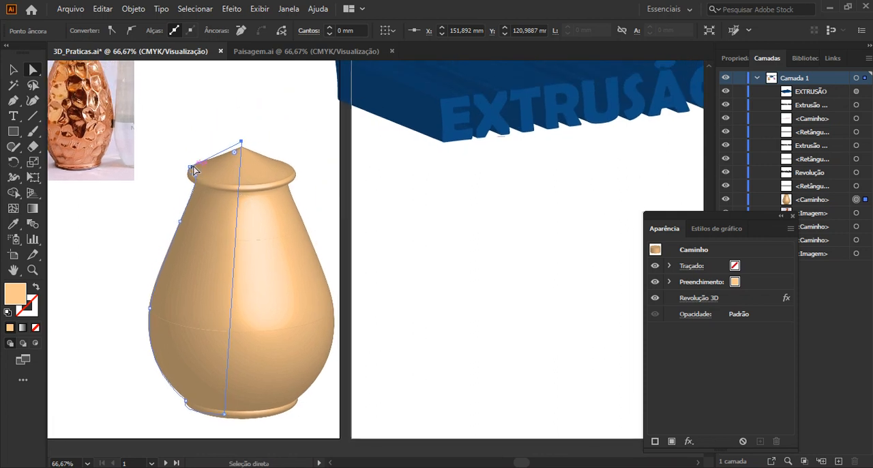
left_click_drag(191, 167, 171, 147)
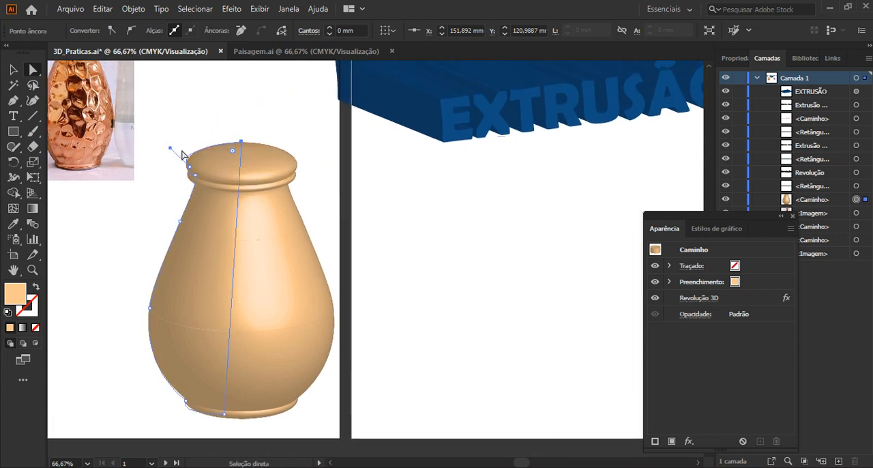
Pull the profile's upper side anchor inward to give the vase a narrow neck, and deselect the path.
left_click(180, 221)
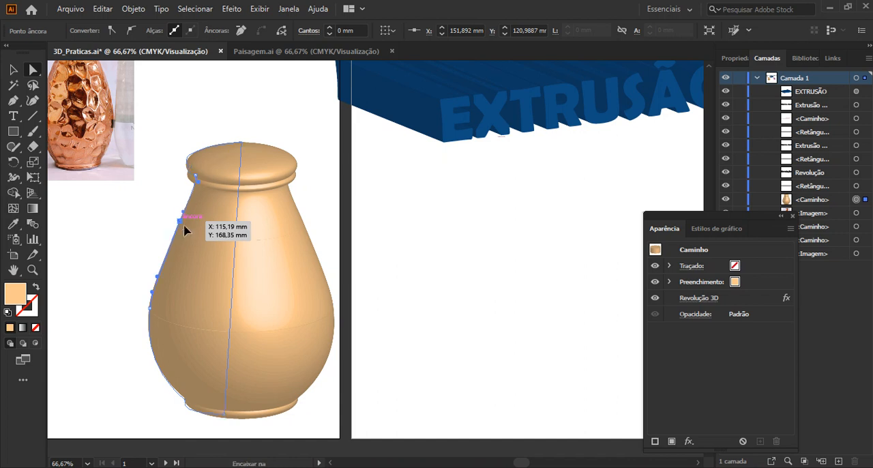
mouse_move(184, 230)
left_mouse_down()
mouse_move(205, 244)
mouse_move(196, 240)
left_mouse_up()
left_click(466, 281)
left_click(14, 70)
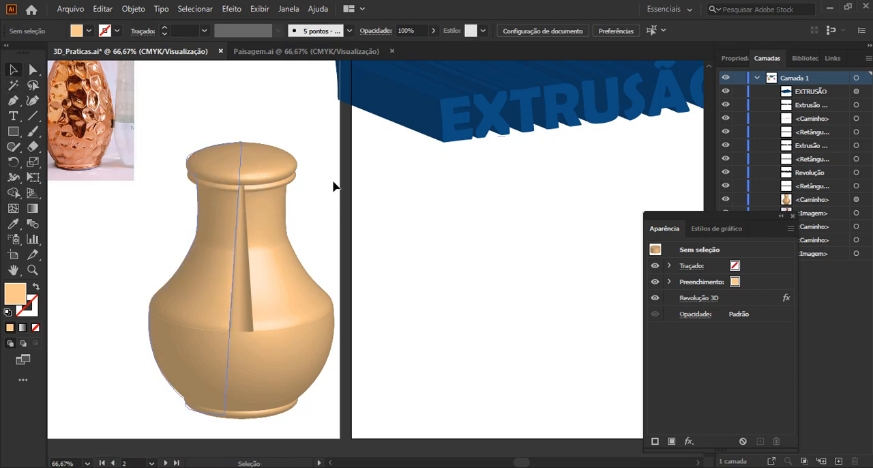
Give the purple chair on the third artboard a 3D Extrusão e bisel effect with an extrusion depth of 150 pt.
scroll(542, 233, "down", 2)
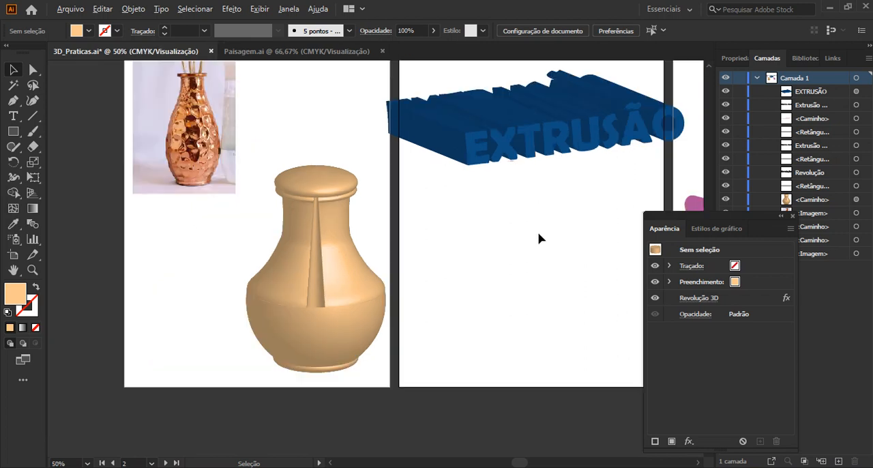
left_click_drag(562, 232, 282, 253)
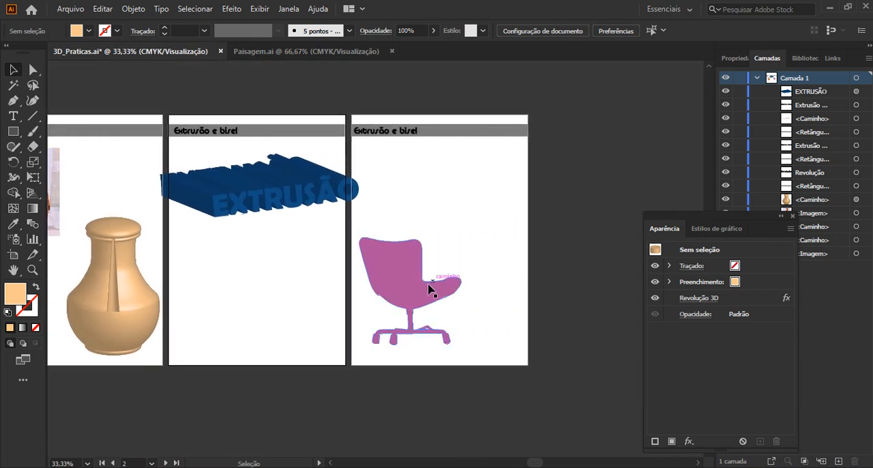
scroll(429, 288, "up", 1)
left_click_drag(429, 289, 359, 304)
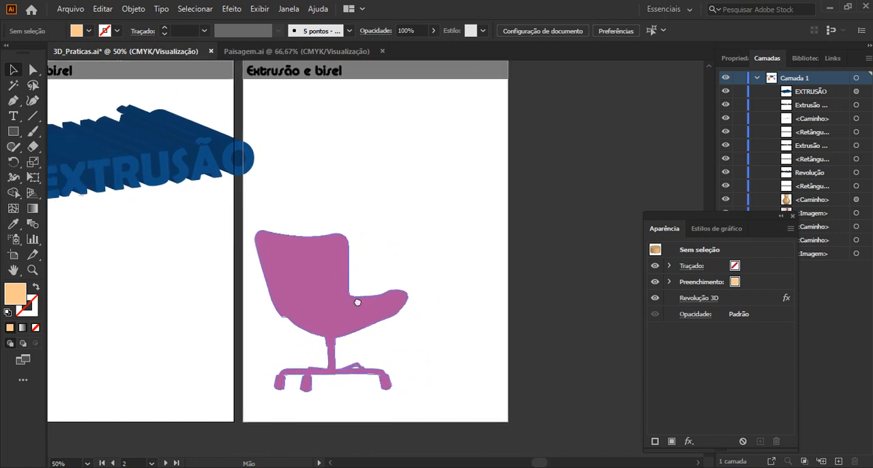
left_click(318, 302)
left_click(232, 8)
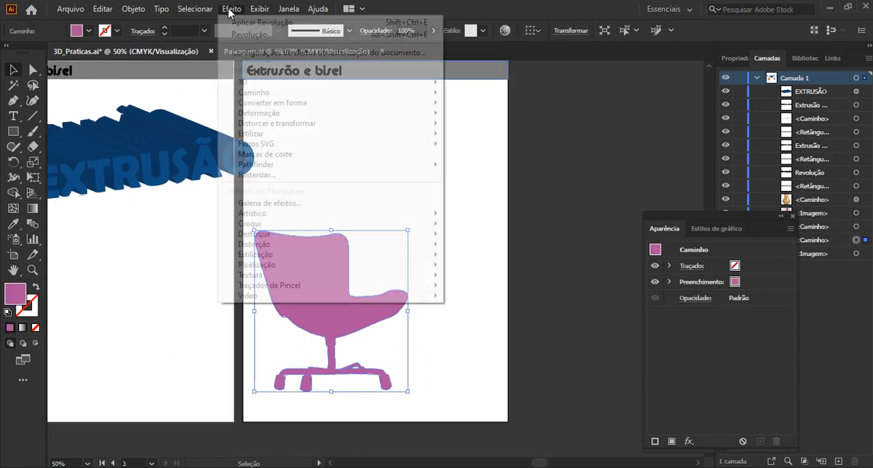
mouse_move(311, 83)
left_click(477, 83)
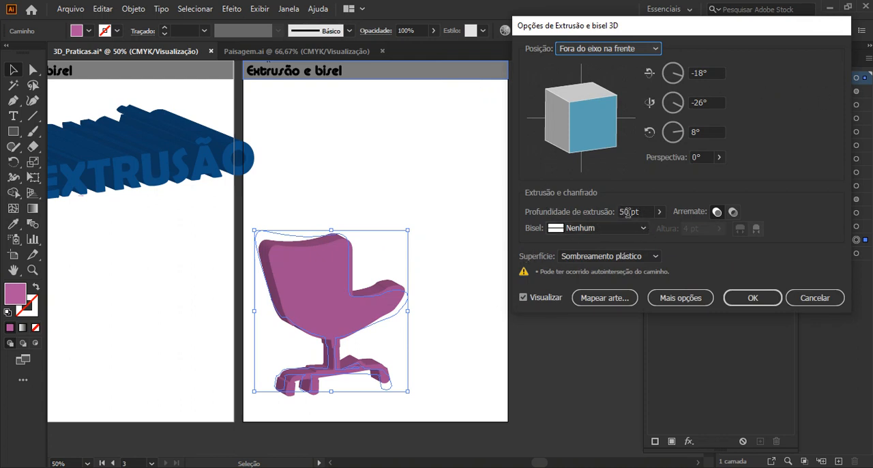
left_click_drag(626, 212, 606, 221)
type("15")
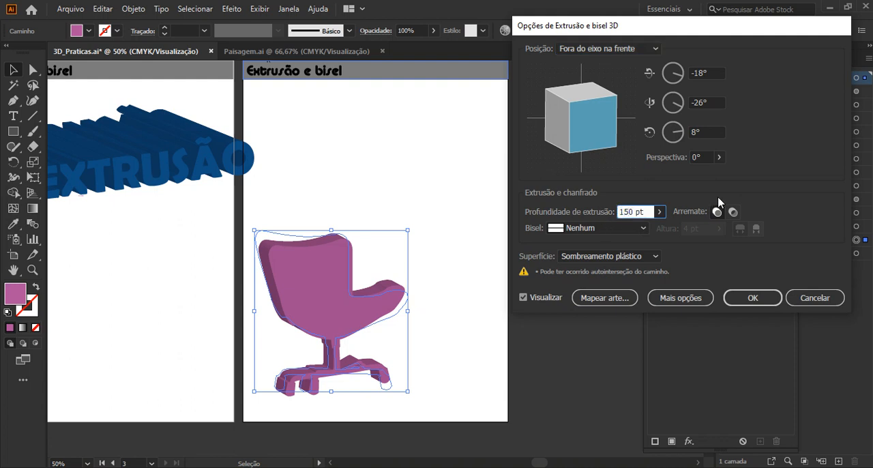
left_click(706, 157)
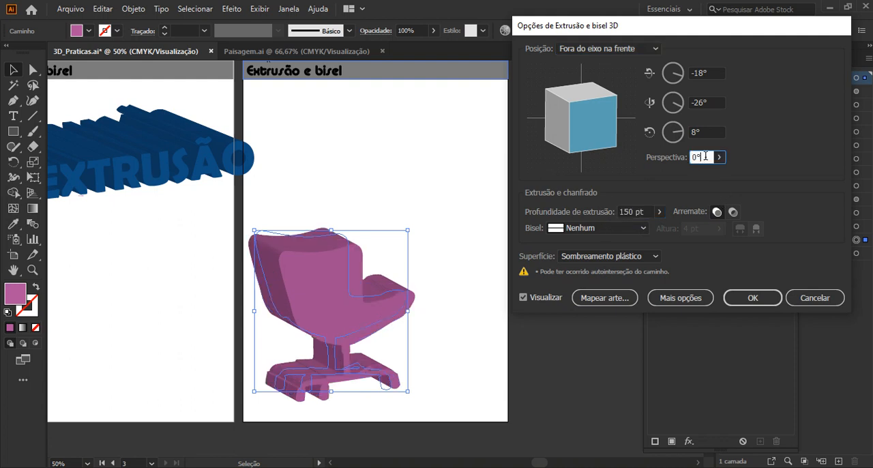
Try the Dentado, Ondulado, Arredondado, Complexo 1 and Complexo 2 bevels on the chair's extrusion.
left_click(600, 228)
left_click(596, 341)
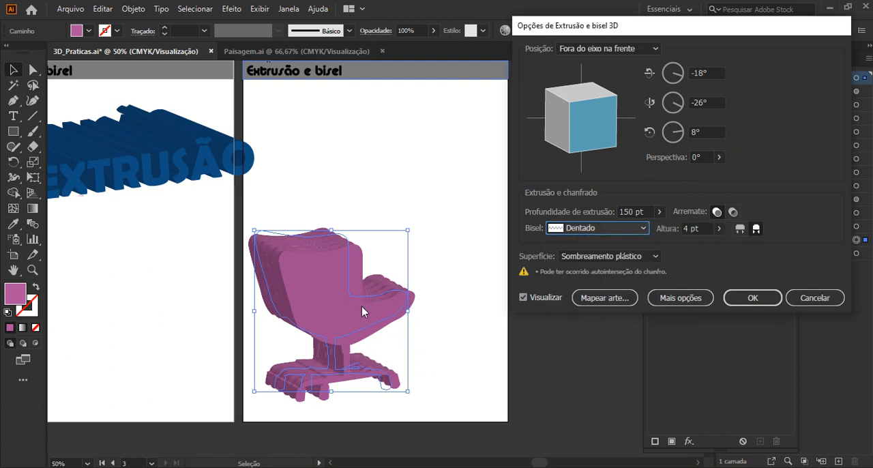
left_click(592, 231)
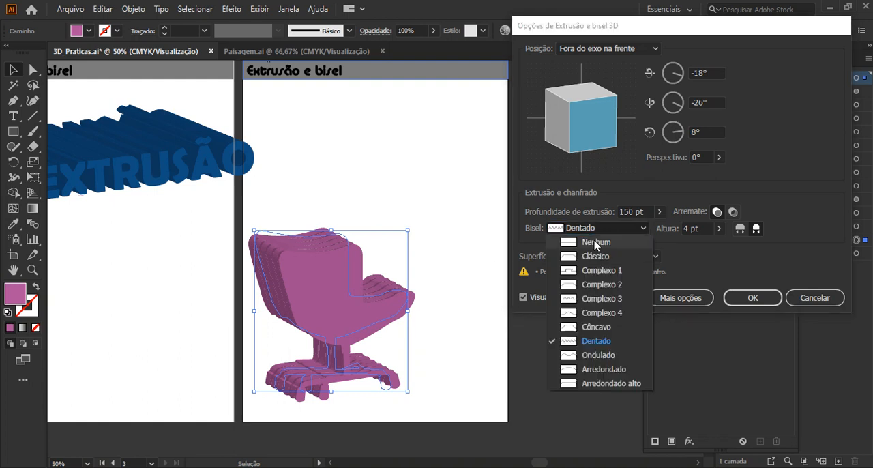
left_click(596, 361)
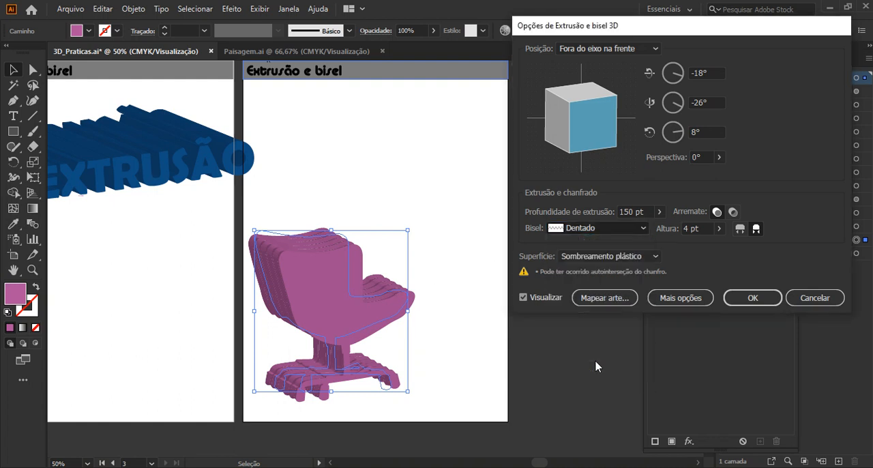
left_click(587, 259)
left_click(583, 228)
left_click(582, 229)
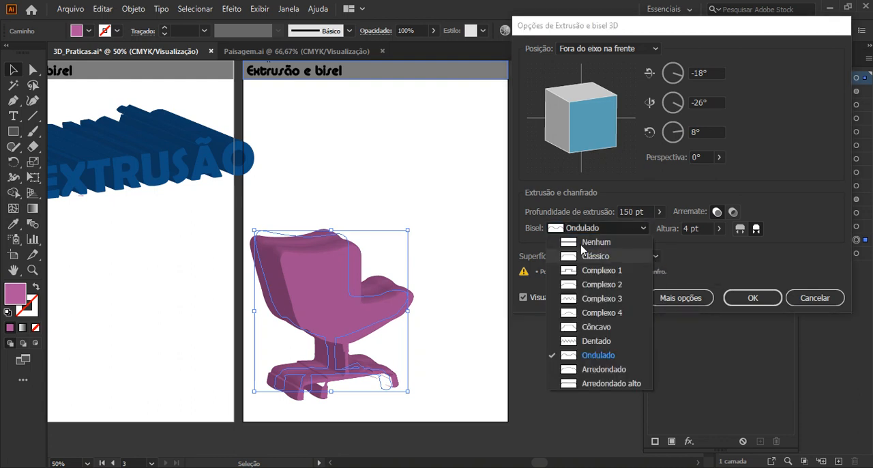
left_click(603, 371)
left_click(610, 229)
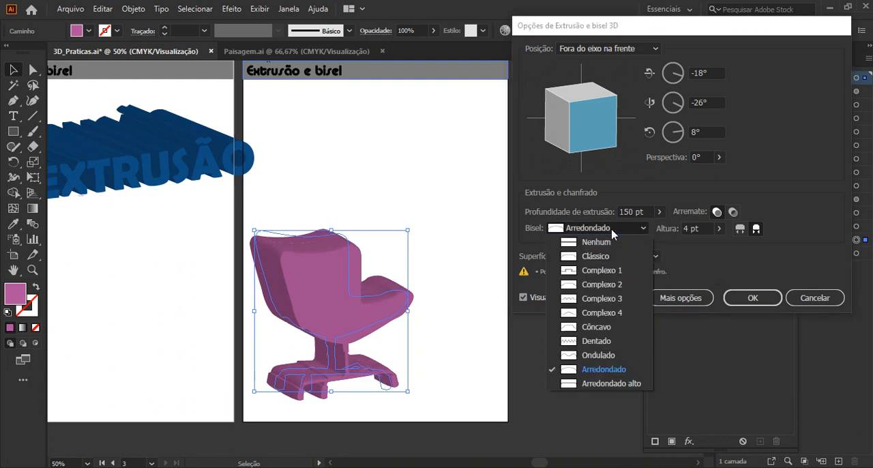
left_click(603, 267)
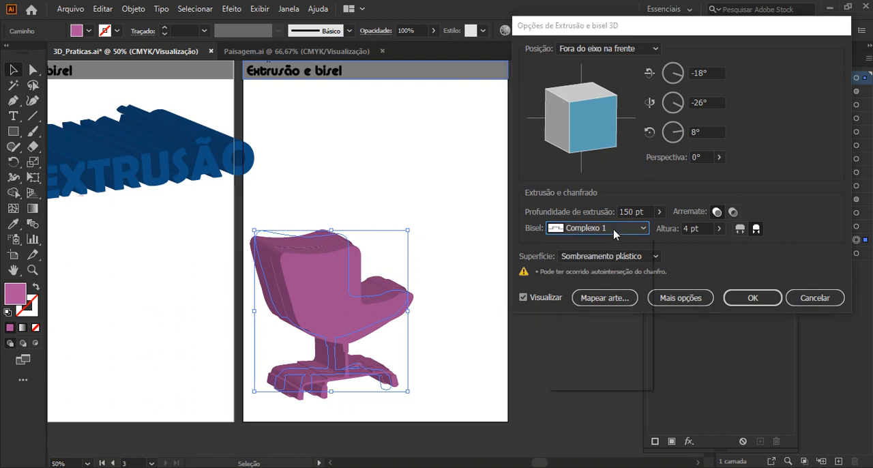
left_click(614, 228)
left_click(608, 284)
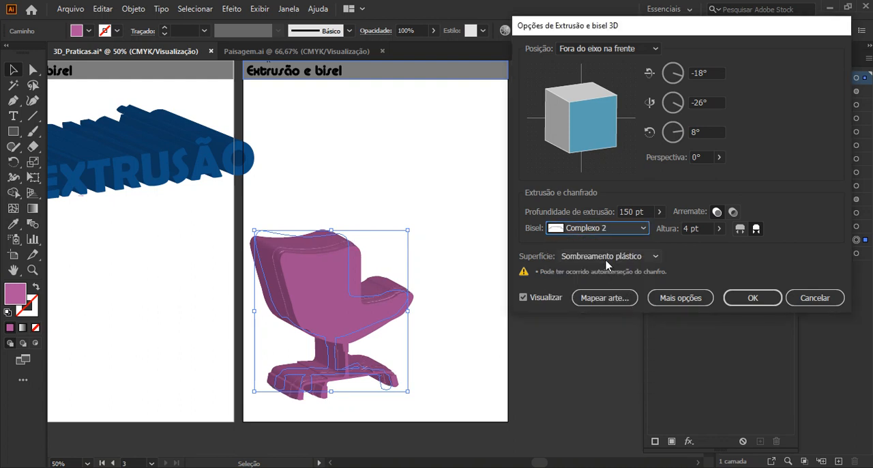
Set the chair's bevel to Complexo 4, apply the 3D effect and deselect the chair.
left_click(604, 230)
left_click(608, 313)
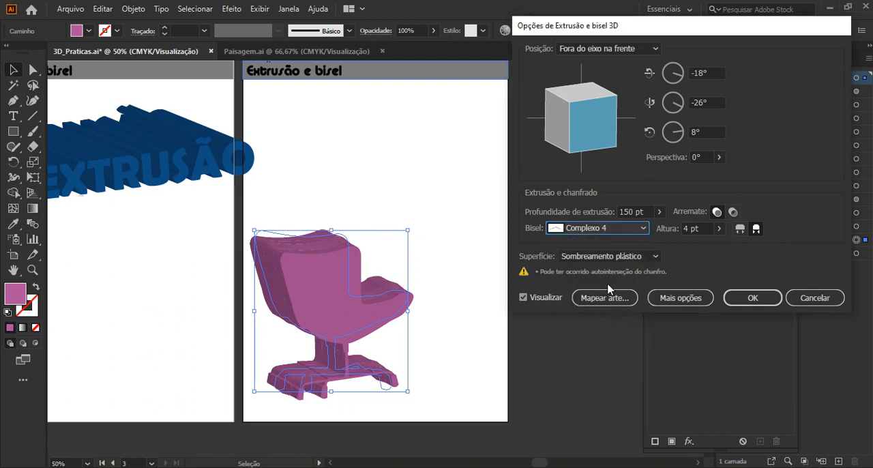
left_click(752, 298)
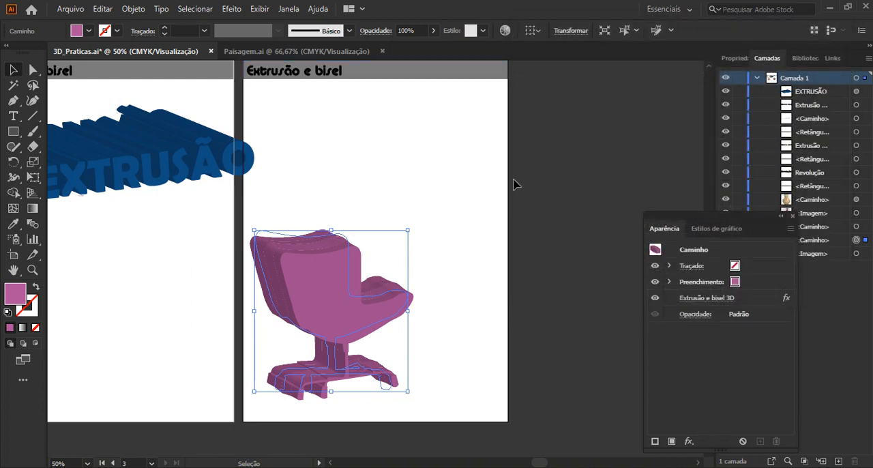
left_click(435, 161)
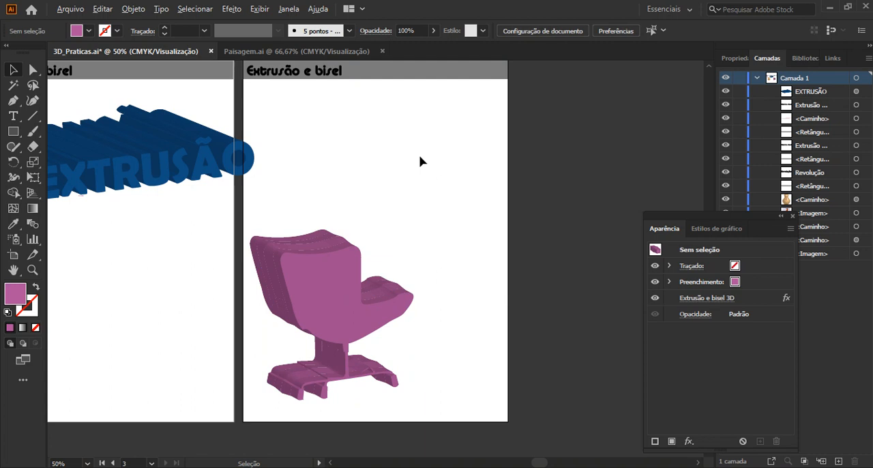
Review the three artboards together and view the Paisagem.ai document before returning to 3D_Praticas.ai.
scroll(419, 160, "down", 3)
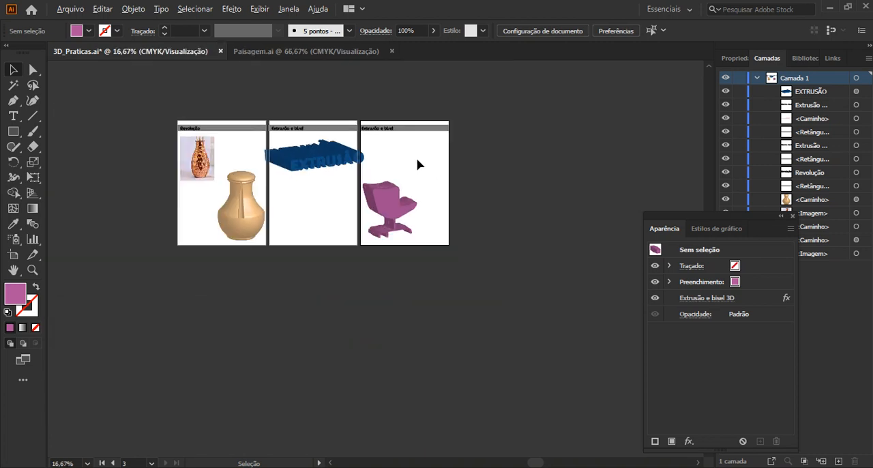
scroll(419, 161, "up", 2)
left_click_drag(397, 189, 496, 199)
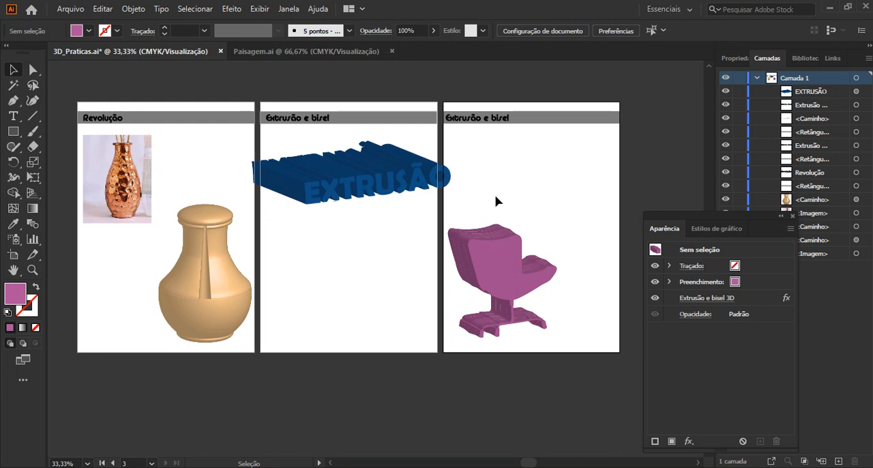
left_click(341, 51)
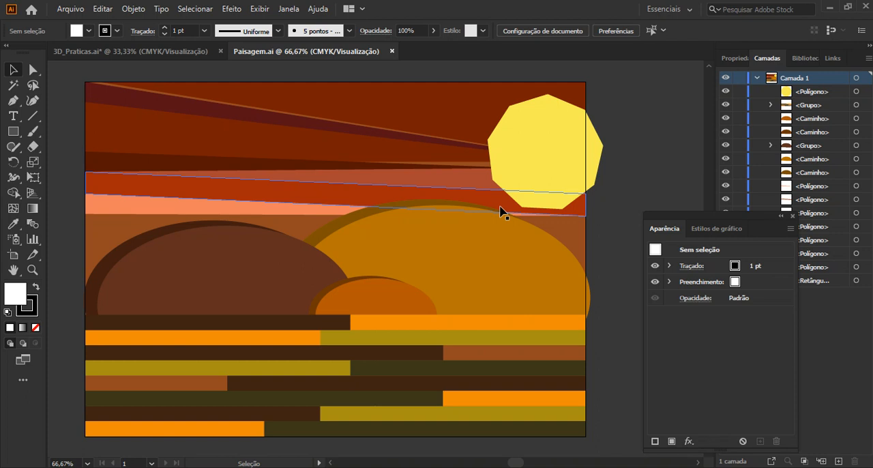
left_click(136, 54)
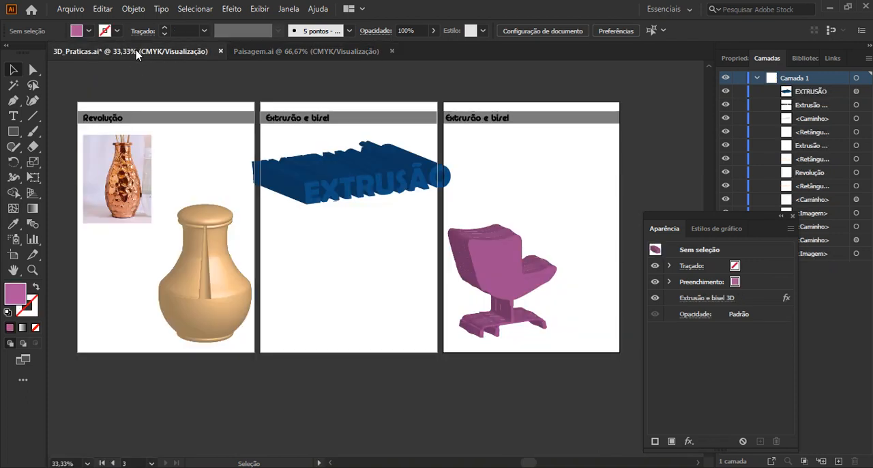
Convert the "Extrusão e bisel" title text on the third artboard to outlines.
left_click(499, 118)
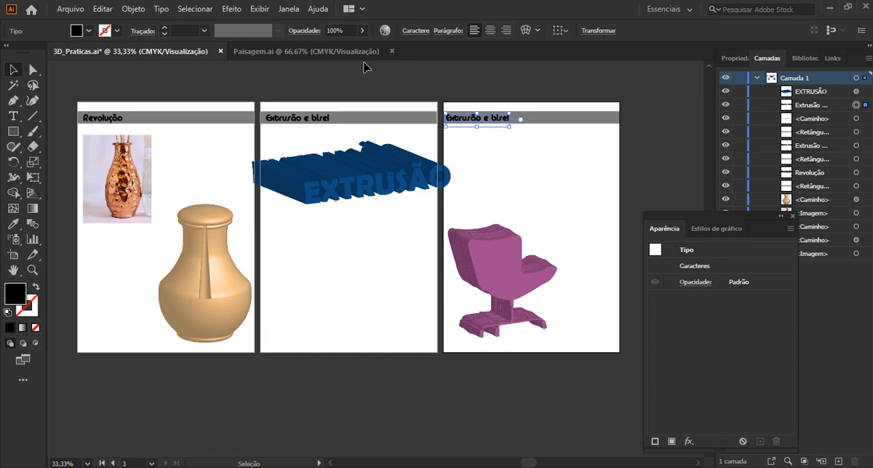
left_click(342, 55)
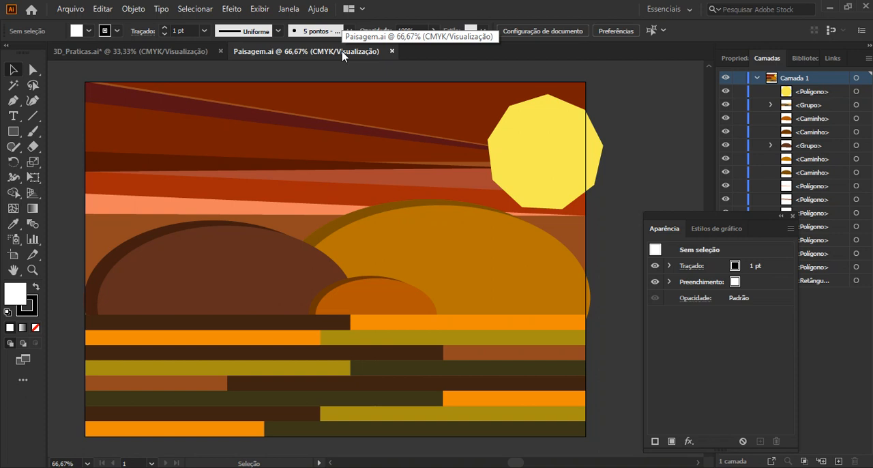
left_click(191, 52)
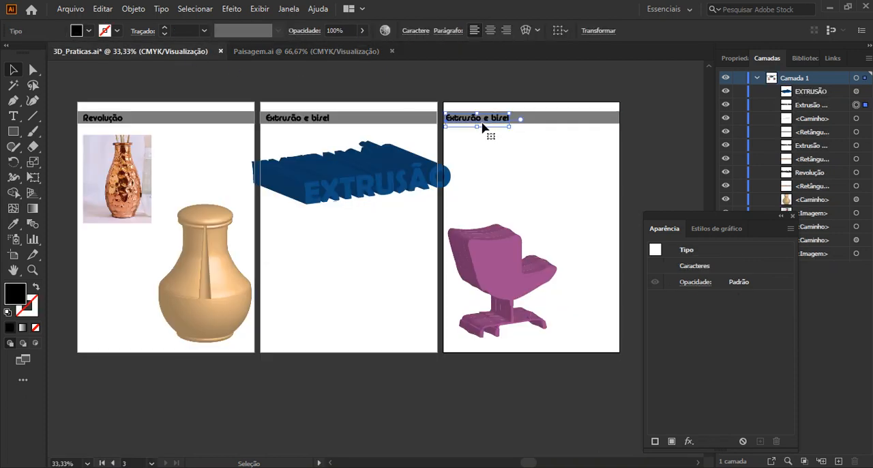
left_click(161, 9)
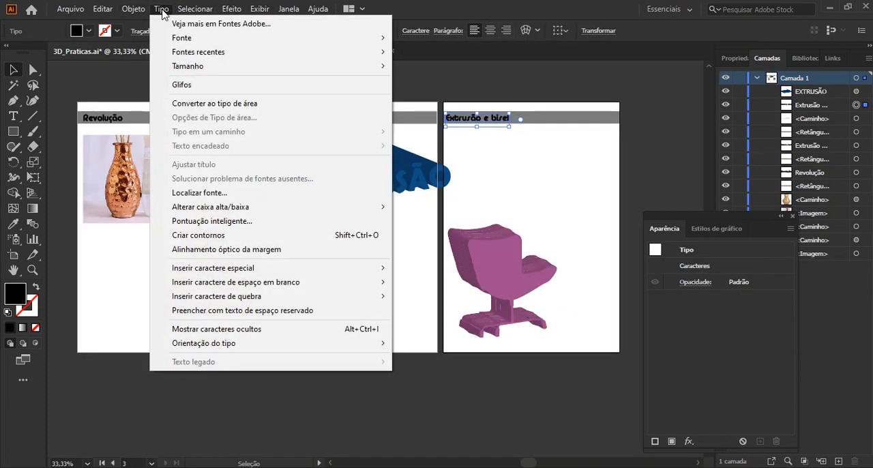
left_click(199, 236)
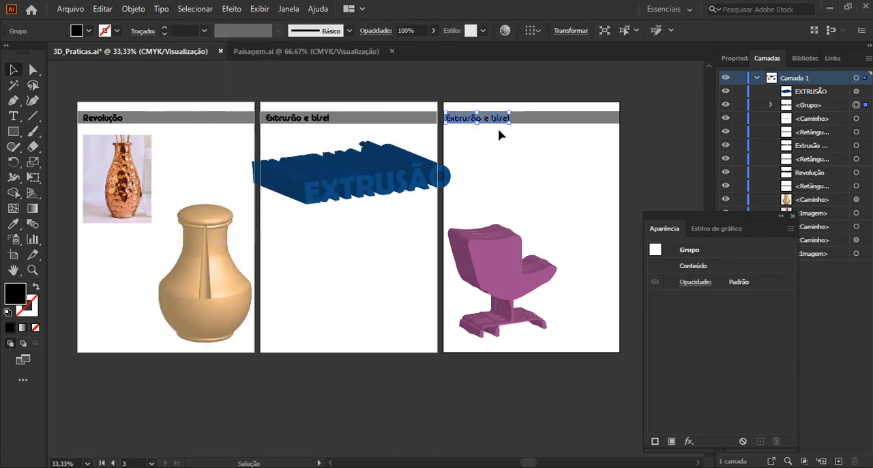
scroll(502, 91, "up", 4)
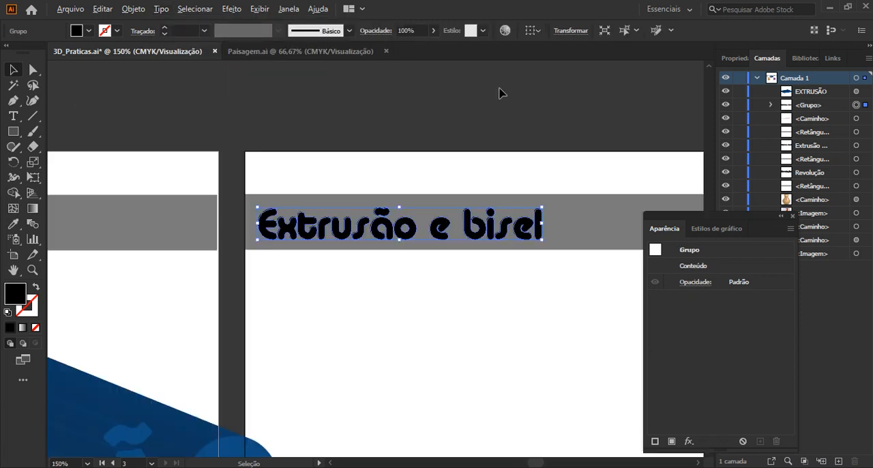
scroll(387, 232, "up", 2)
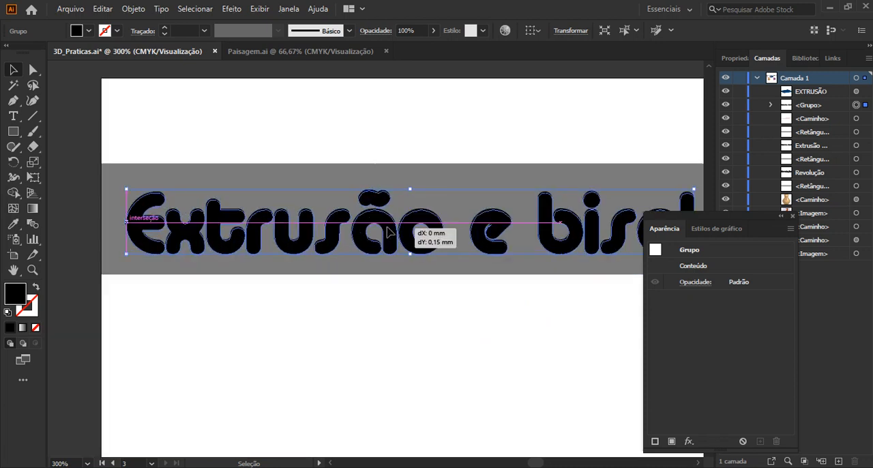
double_click(387, 232)
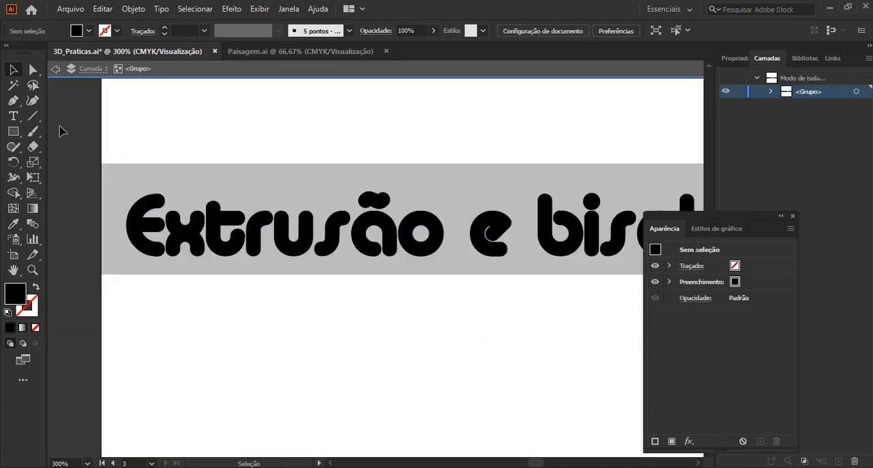
left_click(54, 71)
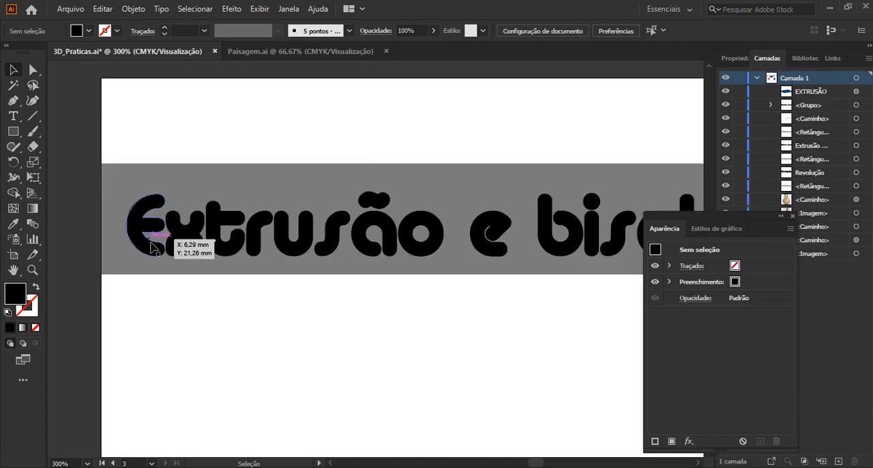
Try to reshape the outlined title's letter E by moving an anchor with Direct Selection, and undo the change.
left_click(172, 241)
left_click(33, 70)
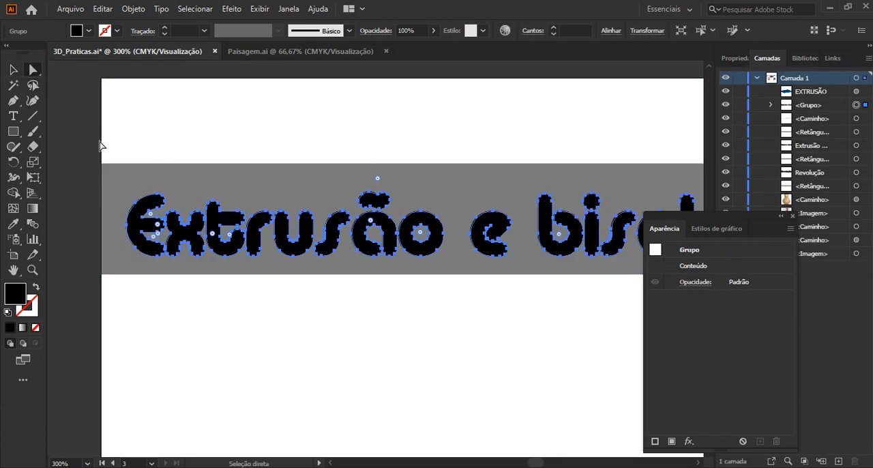
left_click_drag(138, 206, 121, 186)
key("ctrl+z")
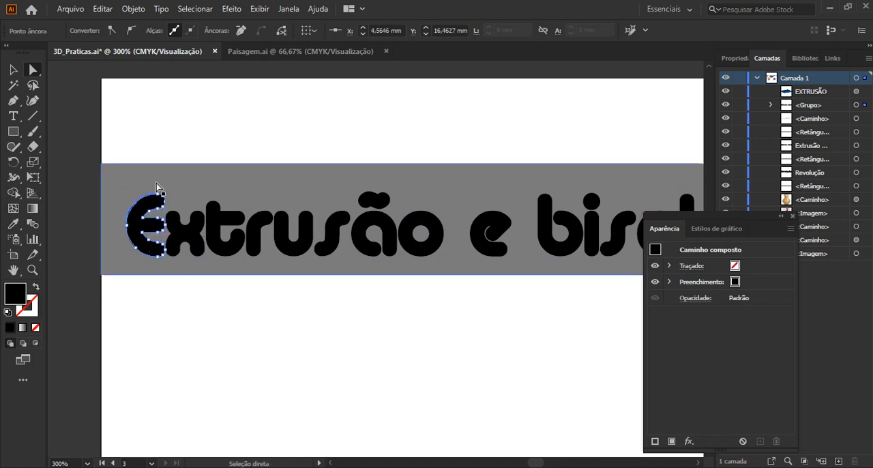
Switch to the Paisagem.ai document and open its Exportar para telas settings.
left_click(249, 53)
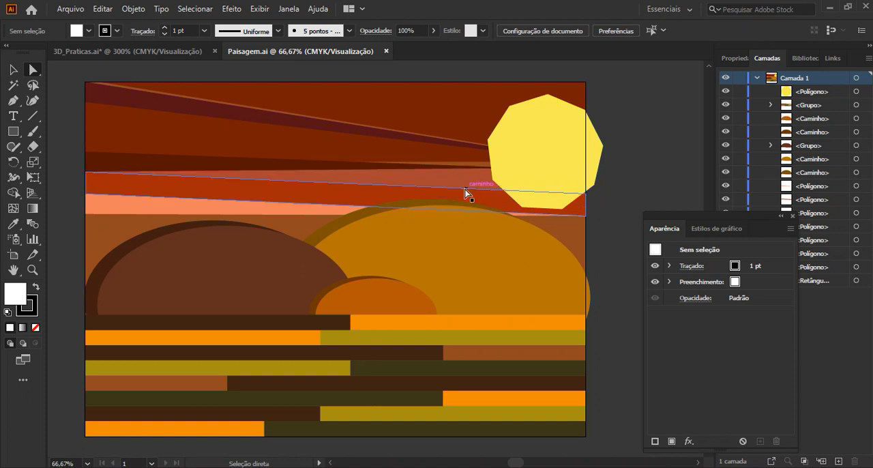
left_click(70, 10)
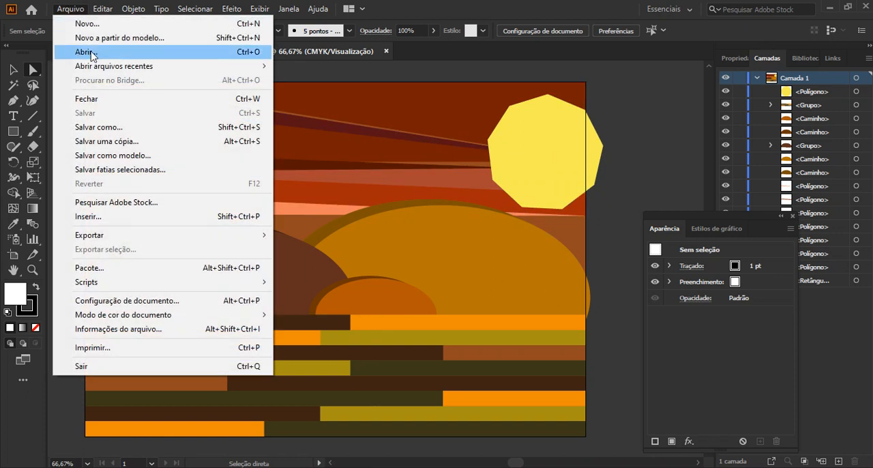
mouse_move(117, 243)
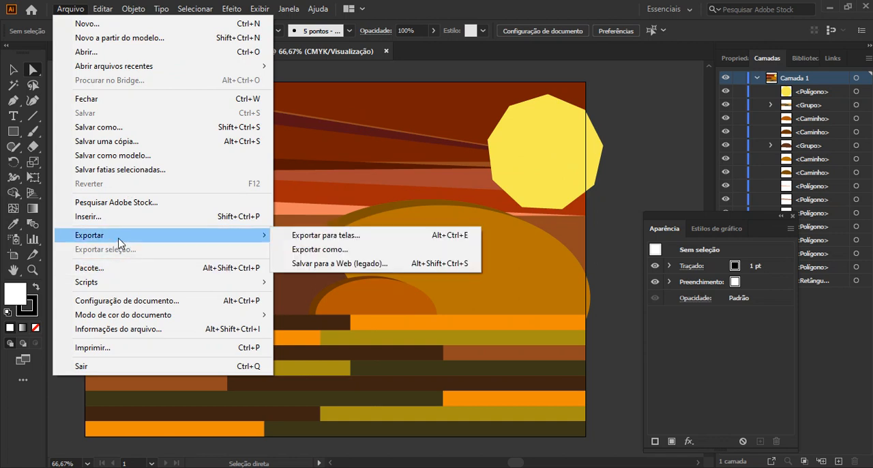
left_click(281, 237)
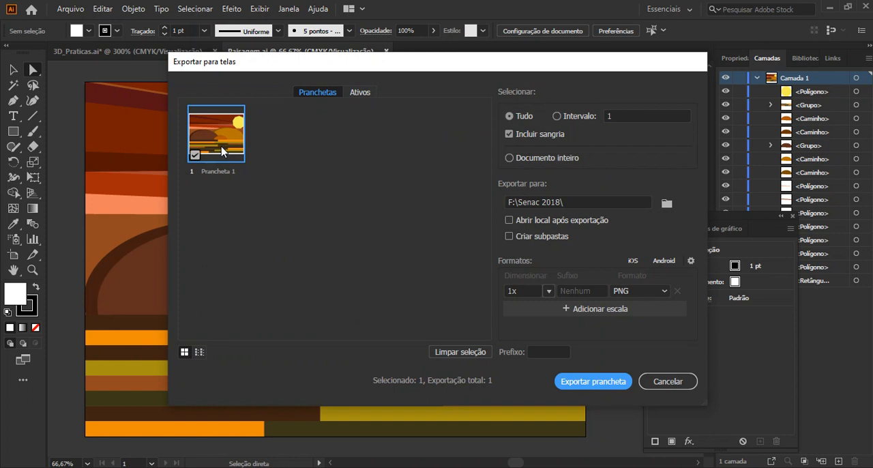
Rename the artboard for export as Paisagem_1 and set the export format to PDF.
left_click(216, 170)
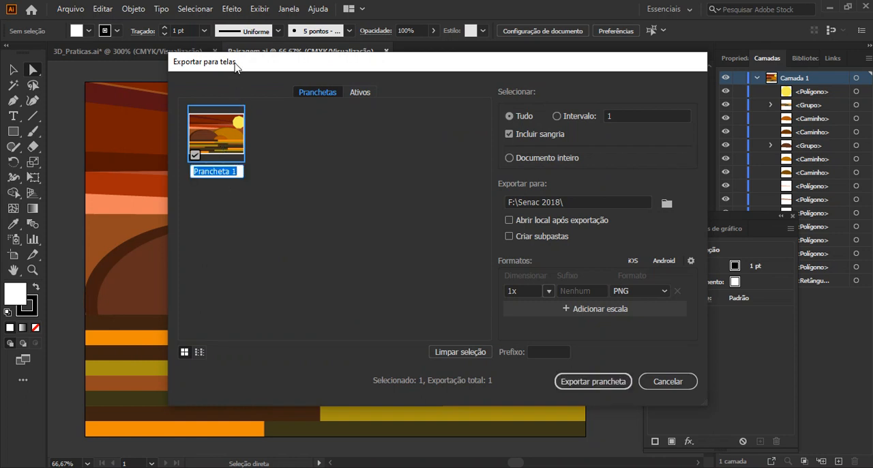
left_click_drag(239, 68, 237, 100)
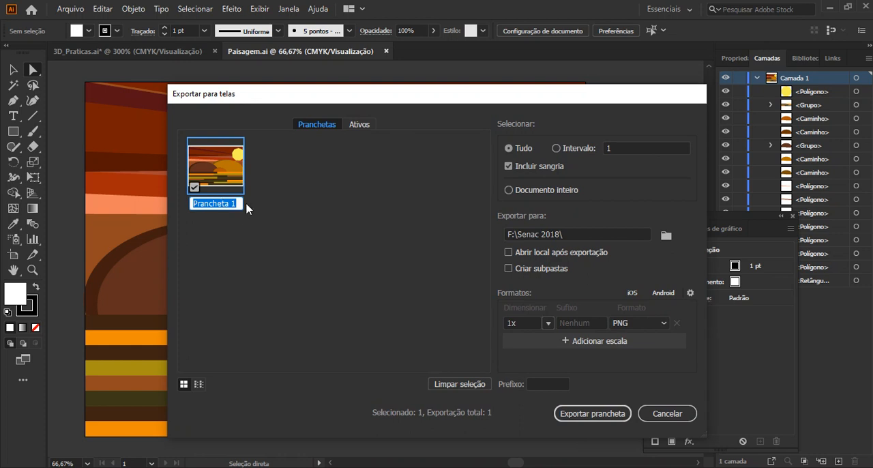
type("Paisagem")
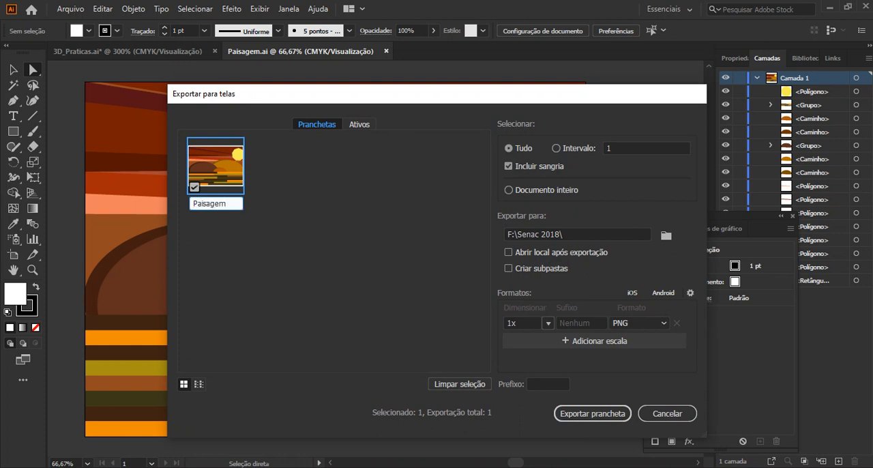
type("_1")
left_click(253, 246)
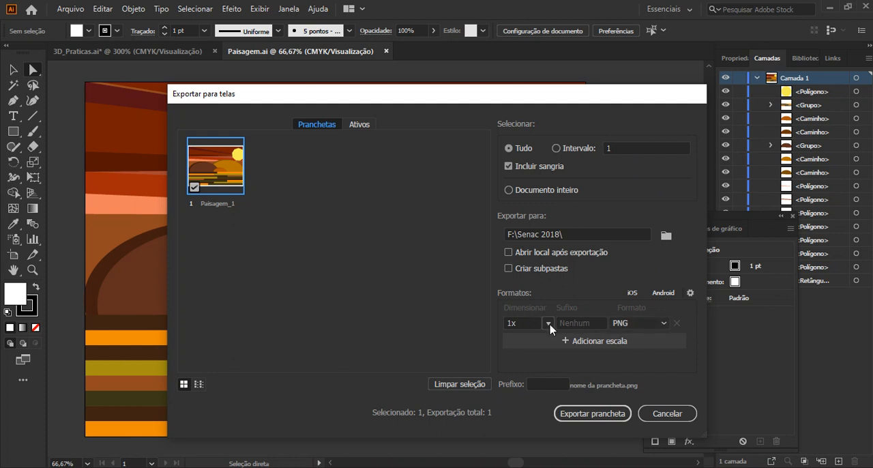
left_click(626, 329)
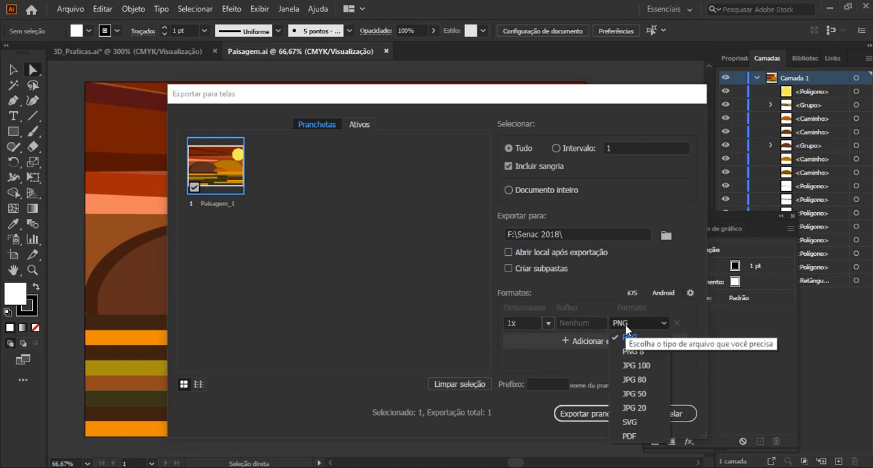
left_click(626, 440)
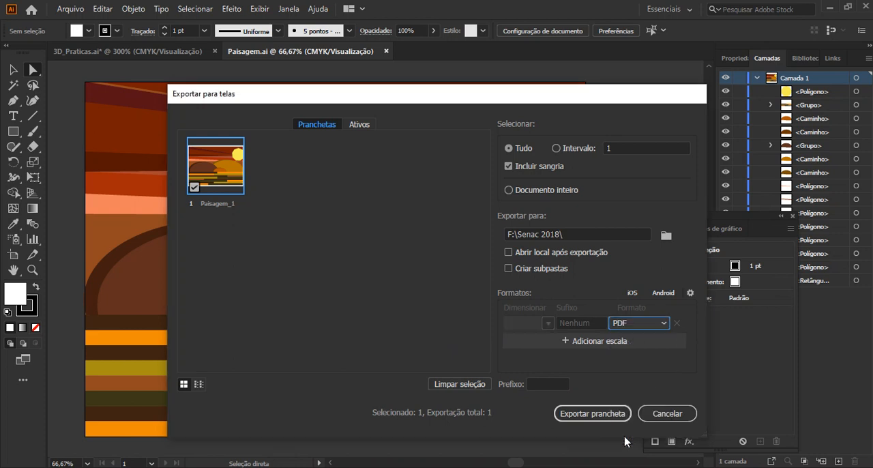